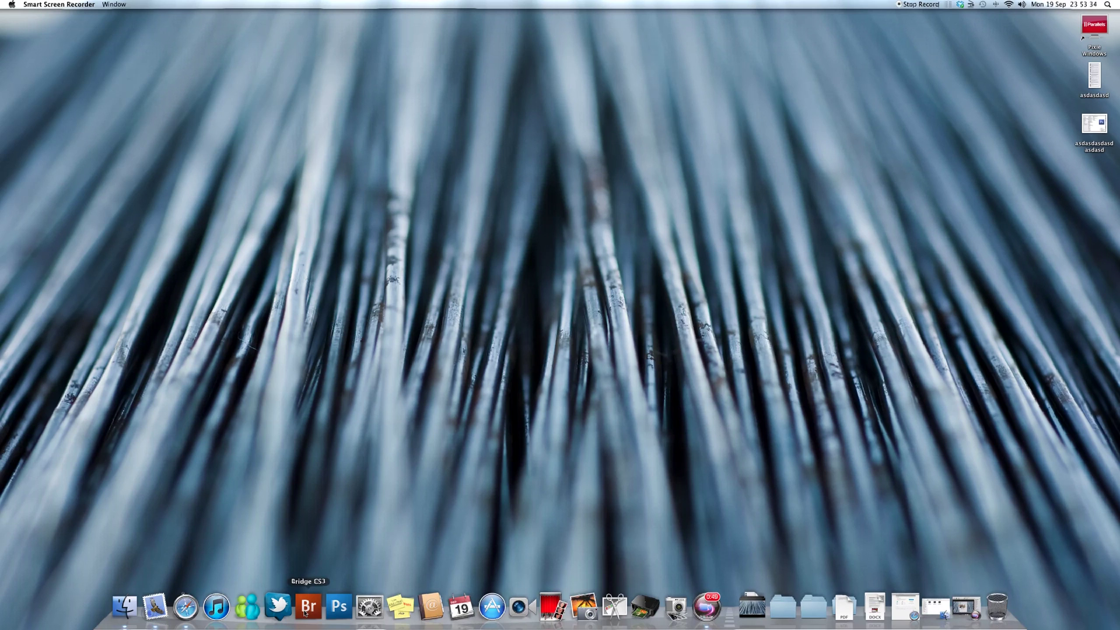
Step: Launch Bridge CS3 so it opens on Computer with home, Macintosh HD and net
click(305, 612)
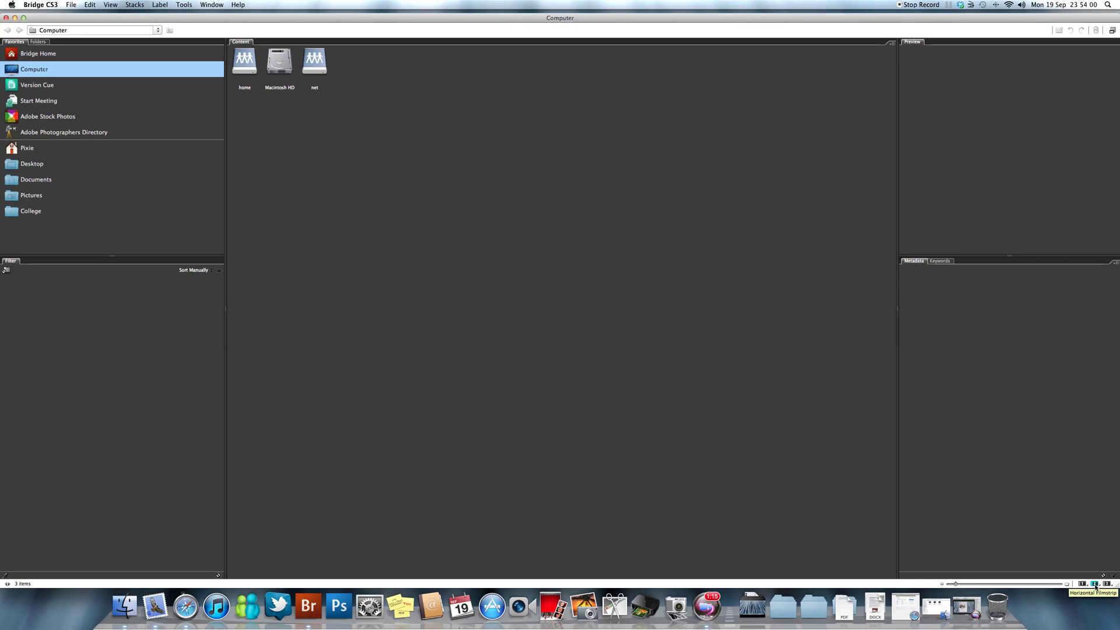
click(1095, 584)
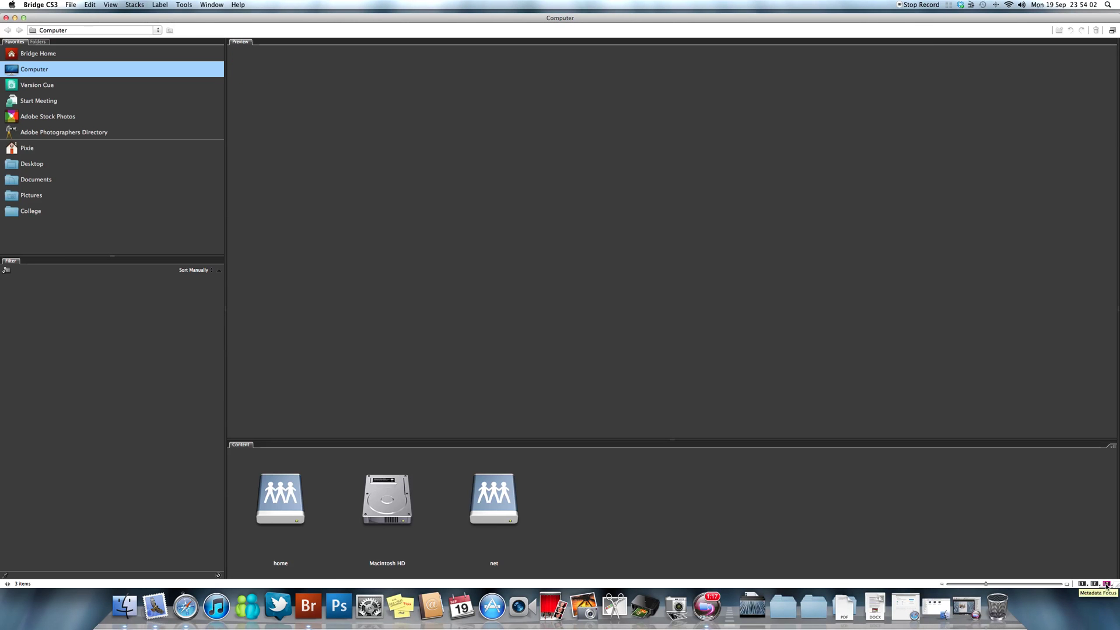
click(1106, 584)
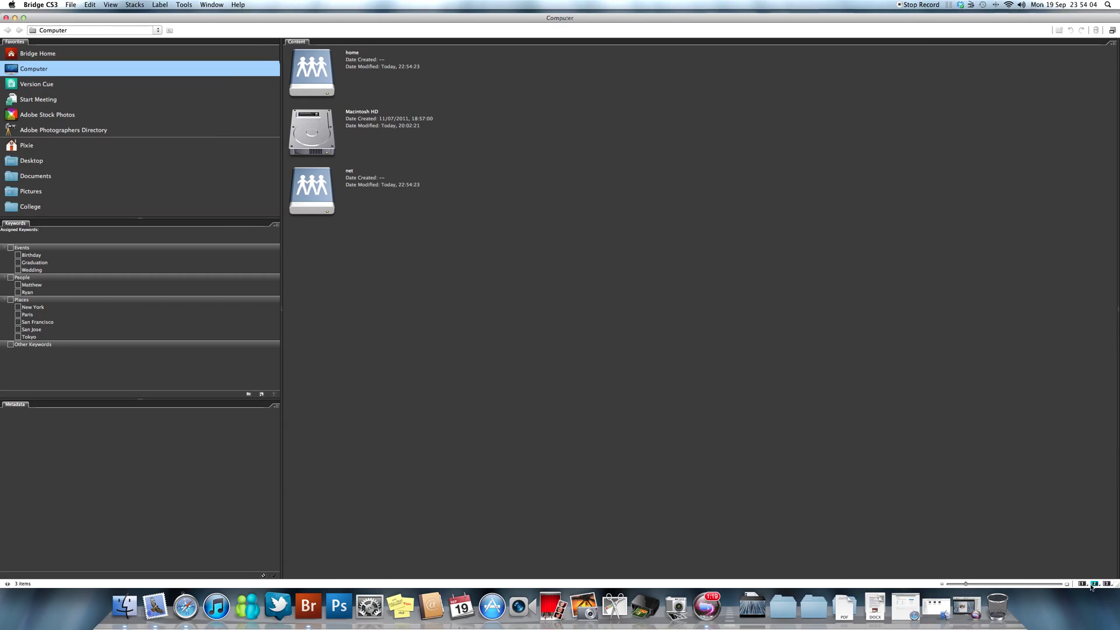
click(1085, 584)
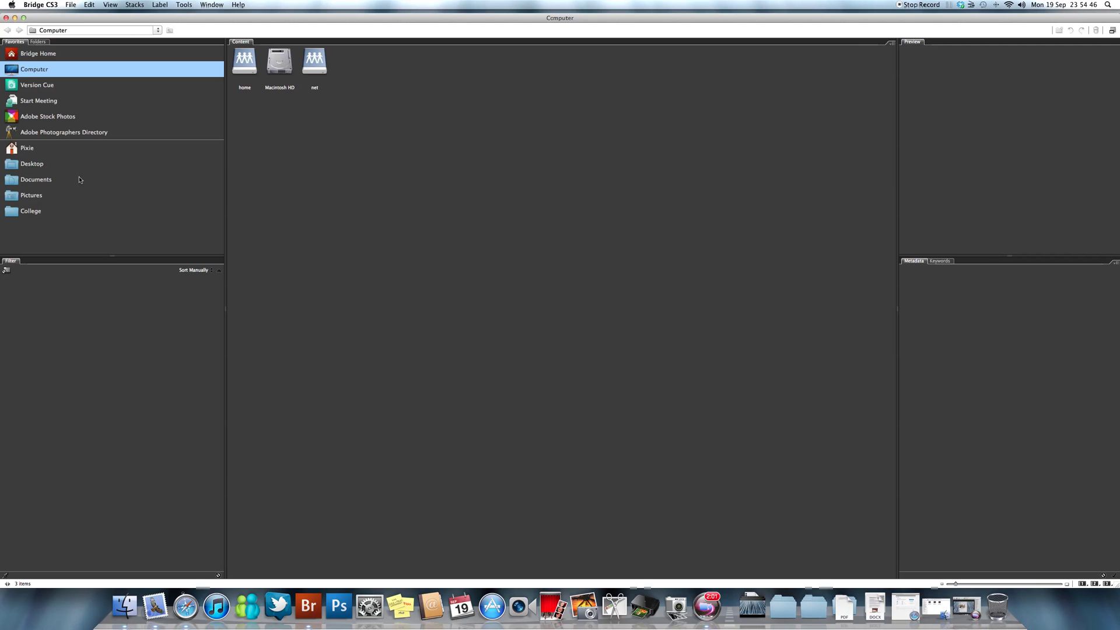
Step: Open College from Favorites and preview its subfolders, from Abstract & Objects through Weddings
click(15, 215)
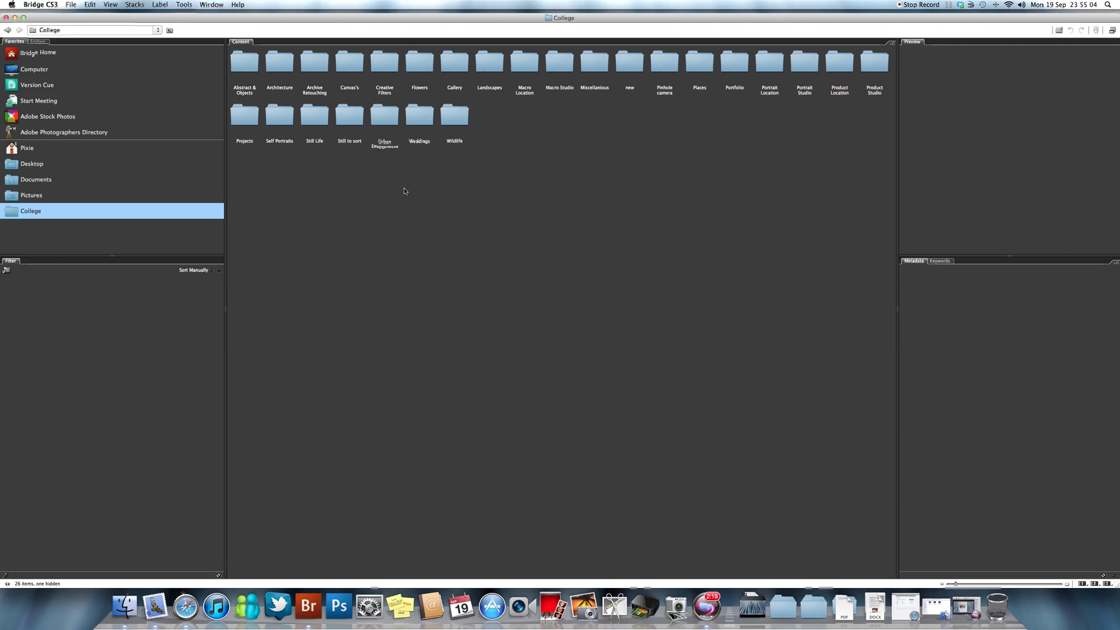
click(246, 73)
click(279, 71)
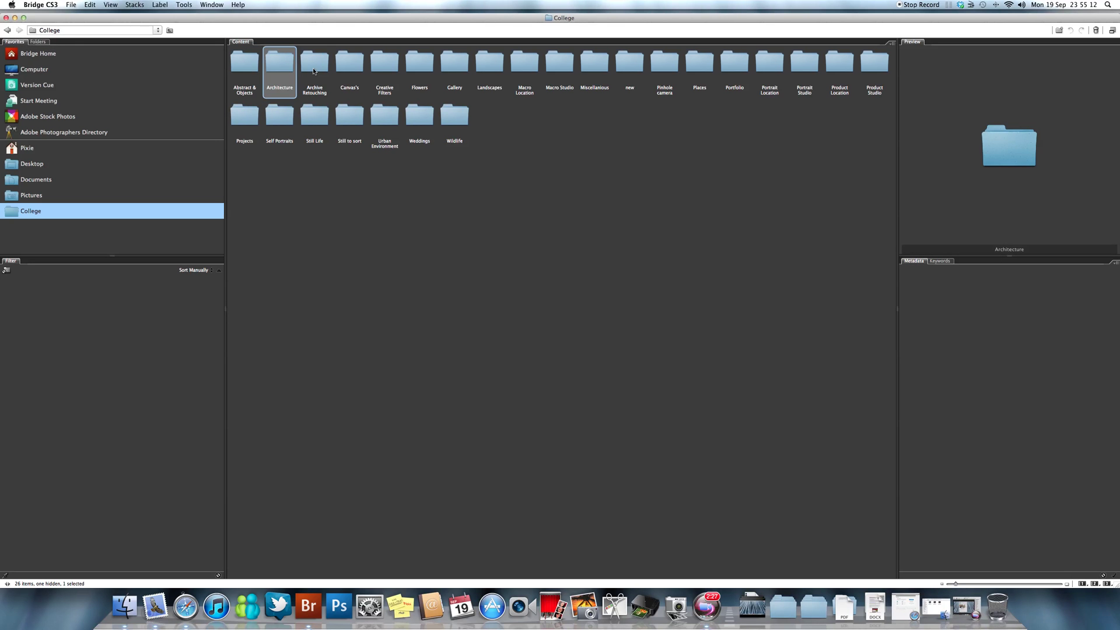
click(313, 71)
click(350, 71)
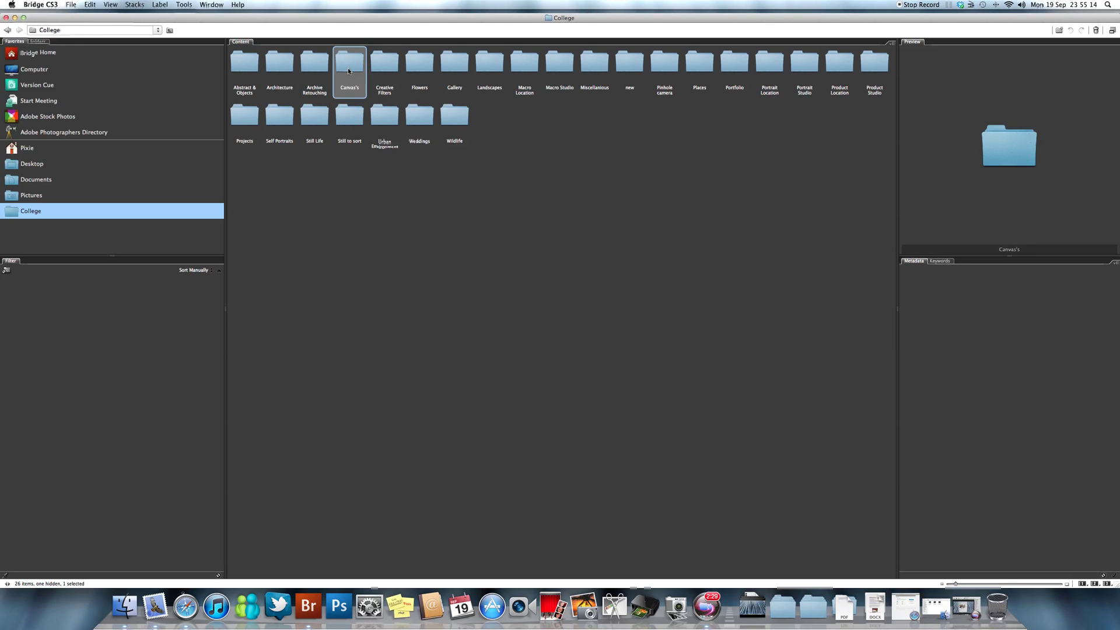
click(387, 72)
click(420, 71)
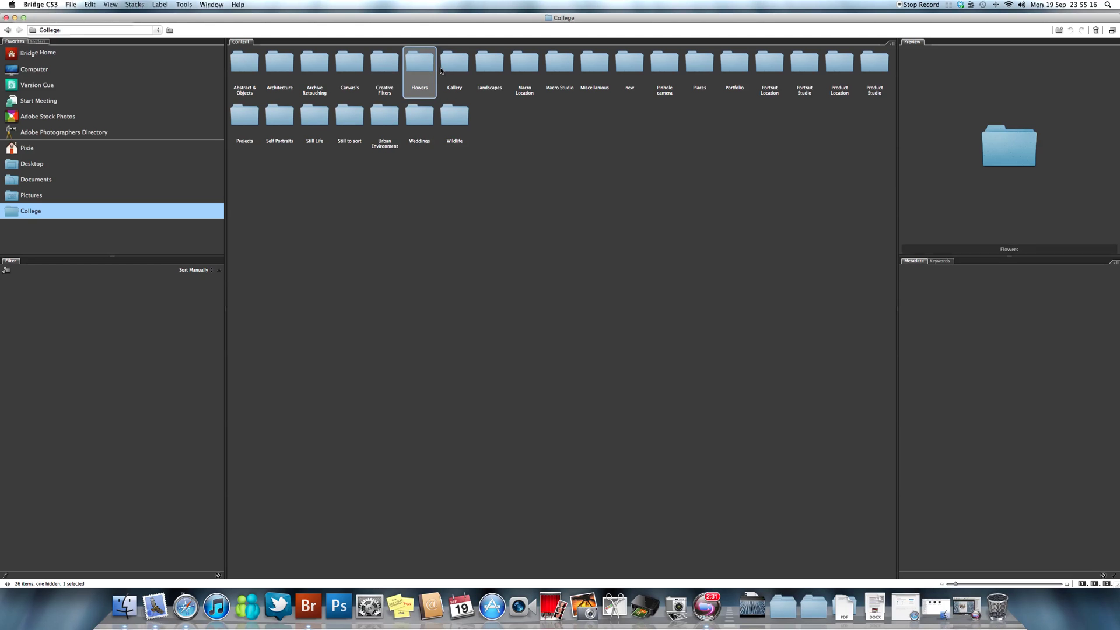
click(479, 69)
key(Right)
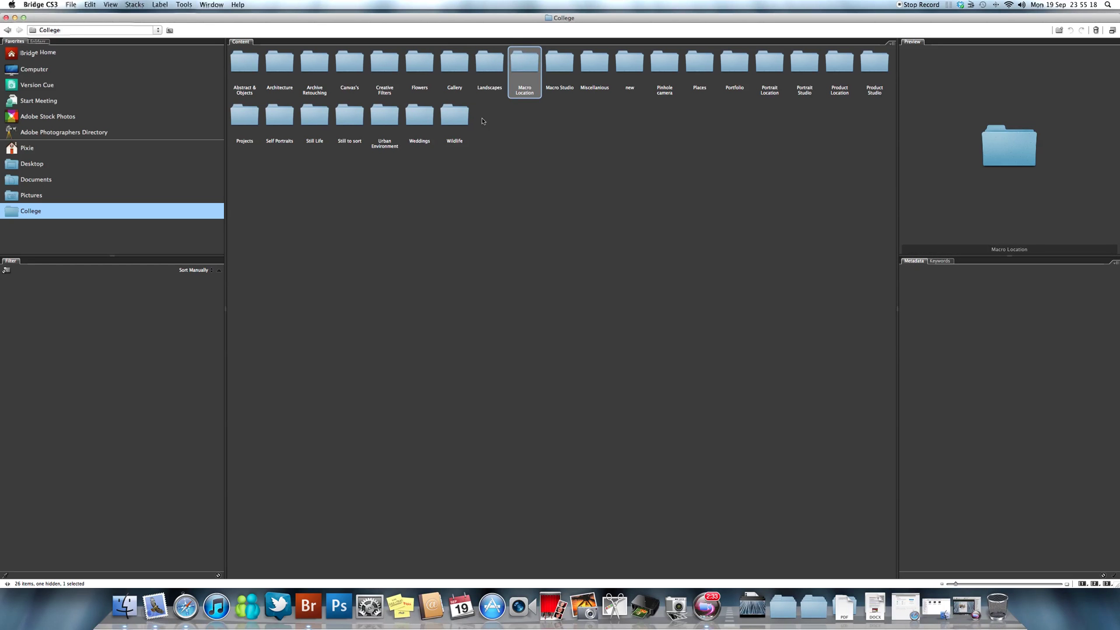
click(417, 124)
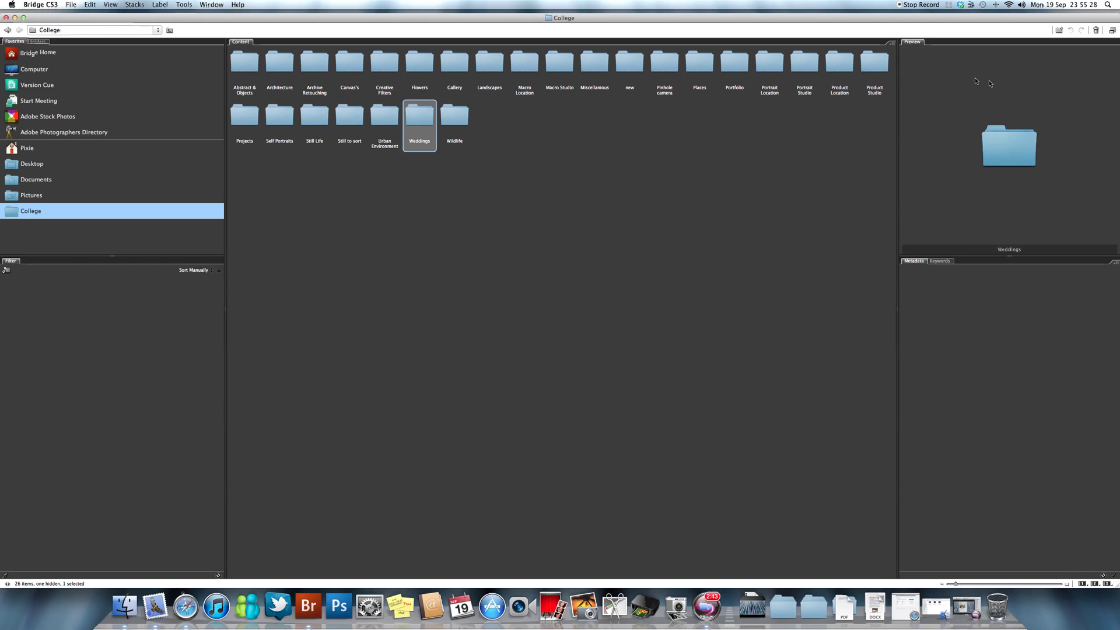
Step: Open the Portfolio folder and preview an LM_HIGHER_TEST image with its metadata
double_click(735, 63)
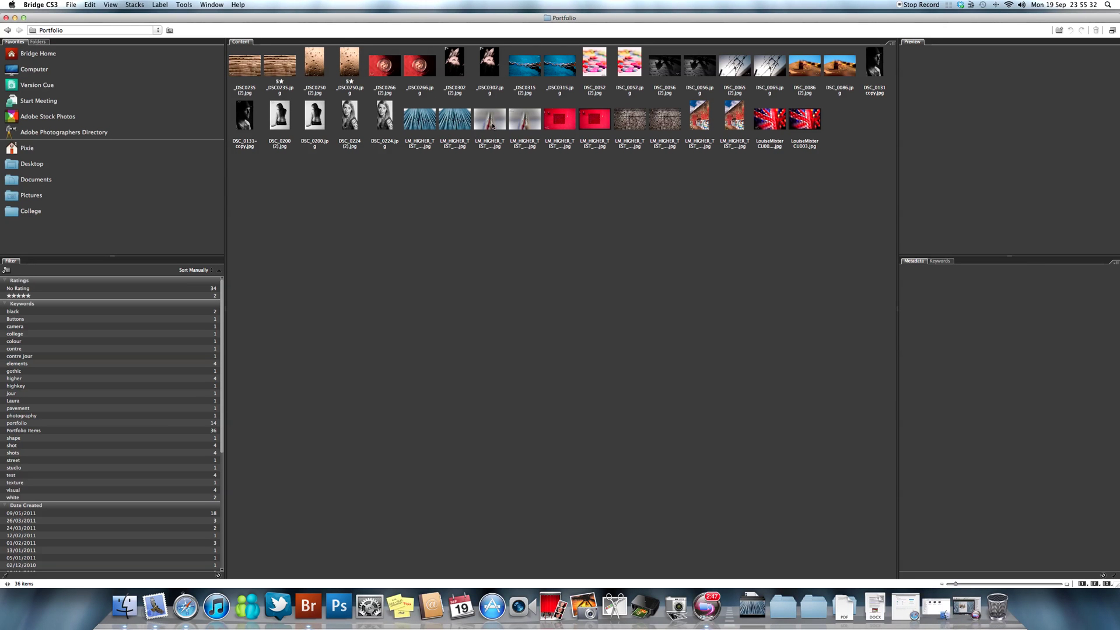
click(495, 122)
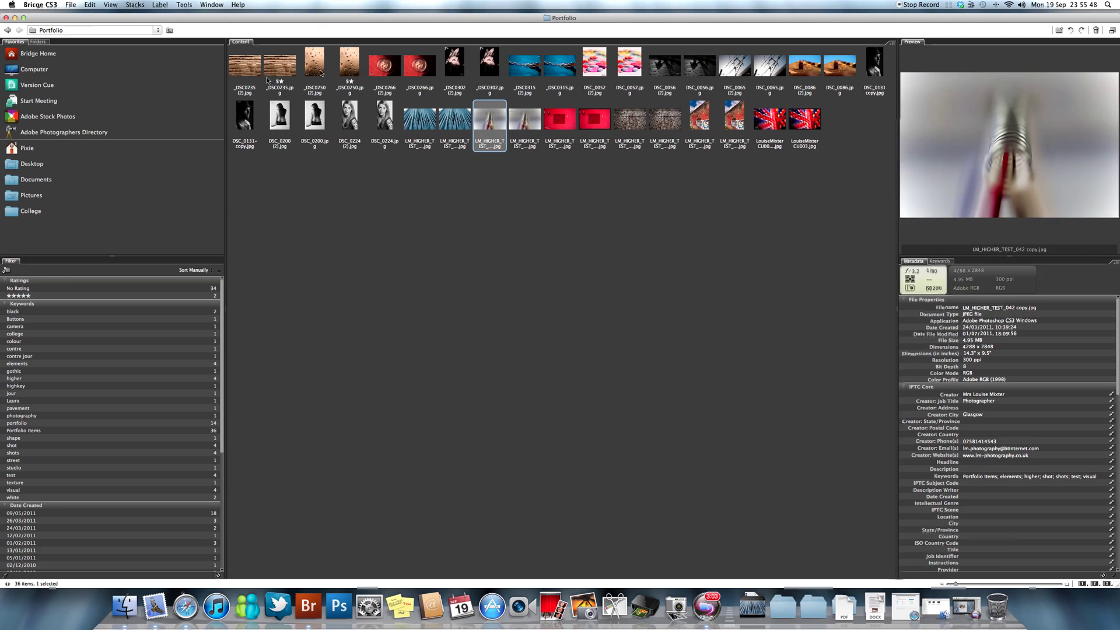
Step: Preview _DSC0250, _DSC0302 (2), _DSC0315, DSC_0056 (2), LM_HIGHER_TEST_068 copy and LM_HIGHER_TEST_050
key(Home)
click(349, 70)
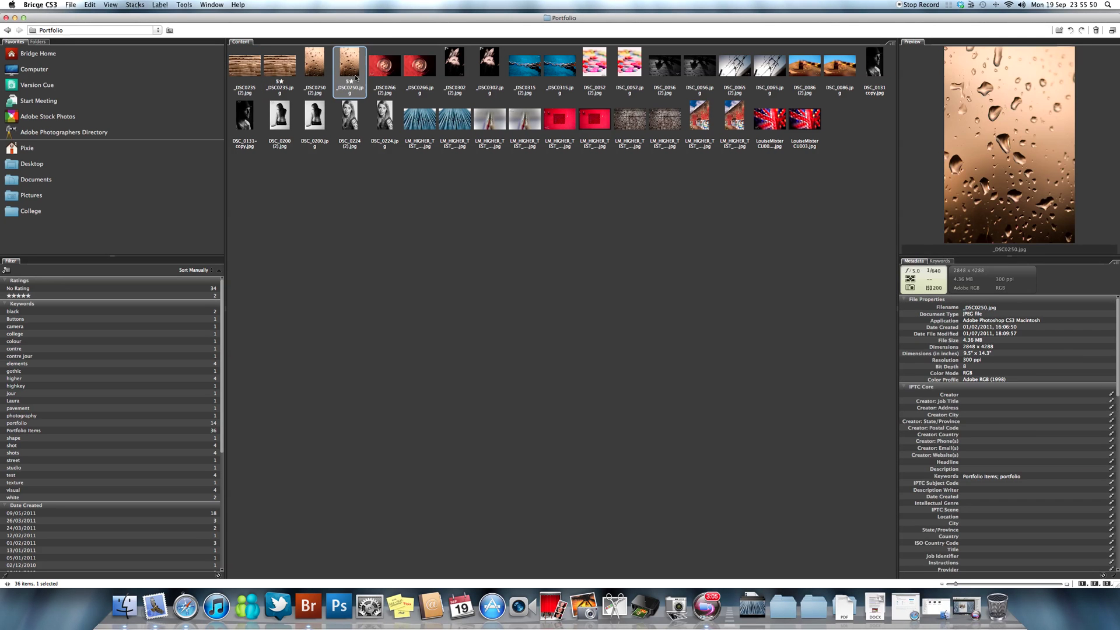
click(454, 64)
click(560, 72)
click(664, 69)
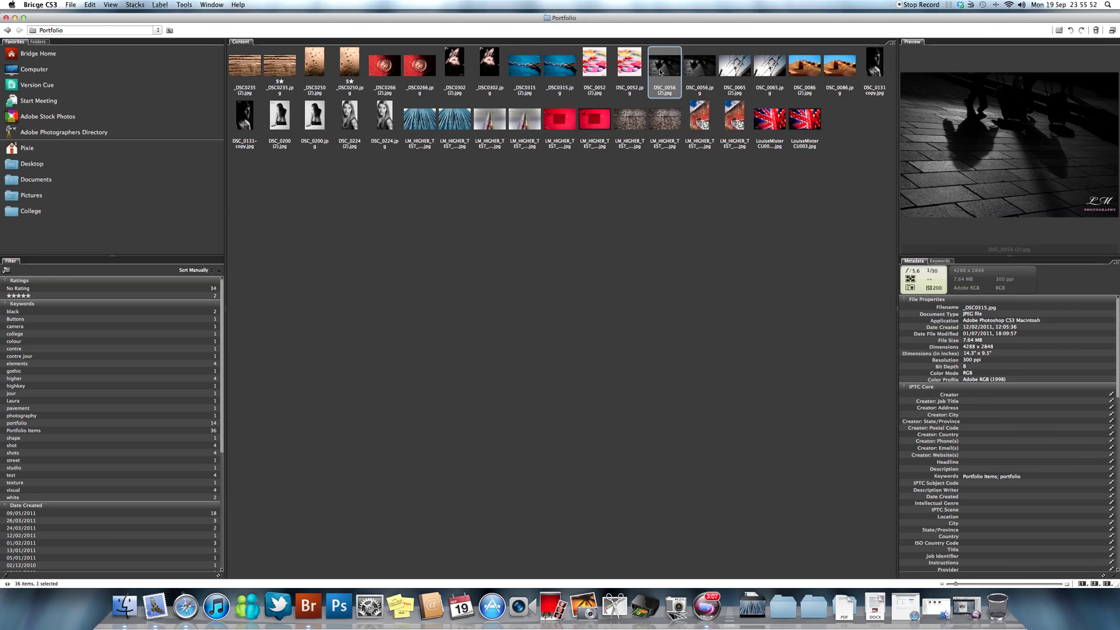
click(667, 121)
click(595, 119)
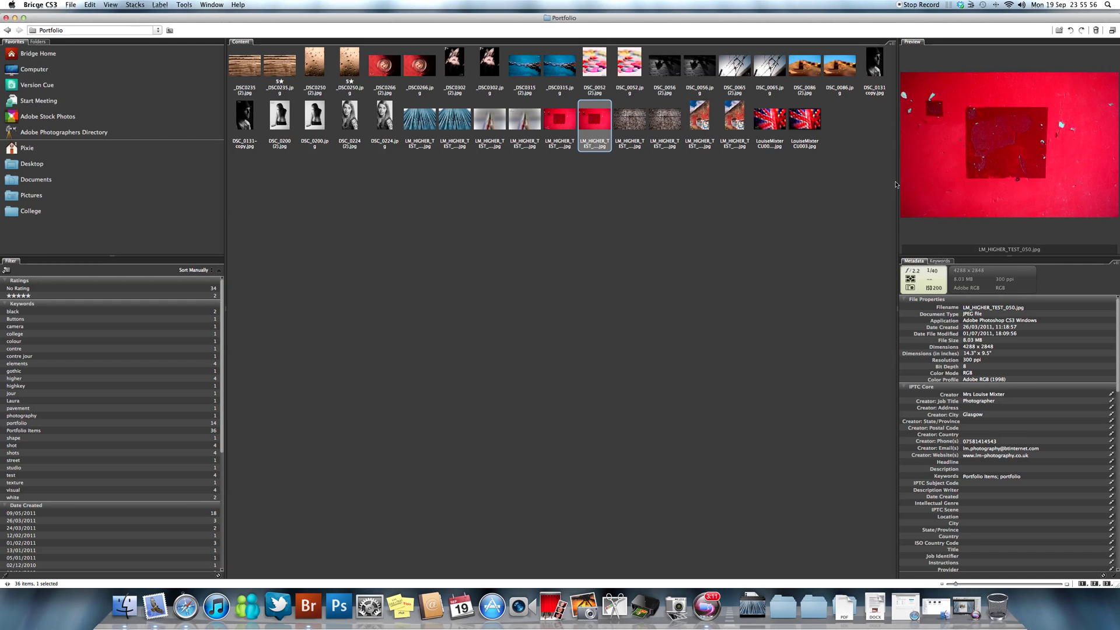
Step: Select LM_HIGHER_TEST_042 copy.jpg and scroll through its file, IPTC, camera and Camera Raw metadata
key(Left)
key(Left)
key(Left)
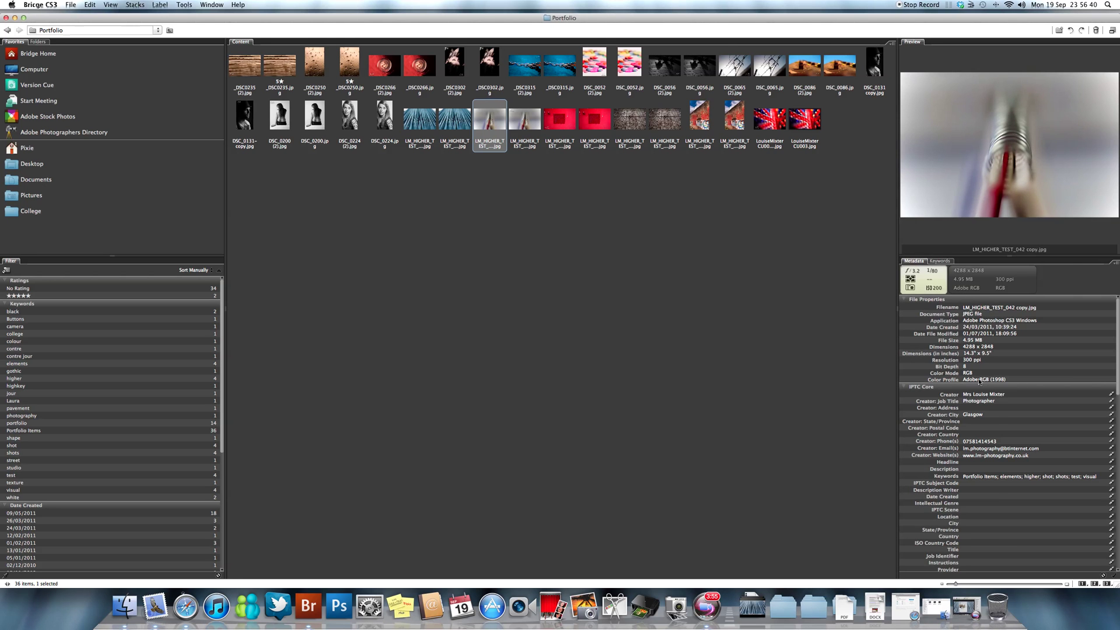
scroll(995, 485, down, 3)
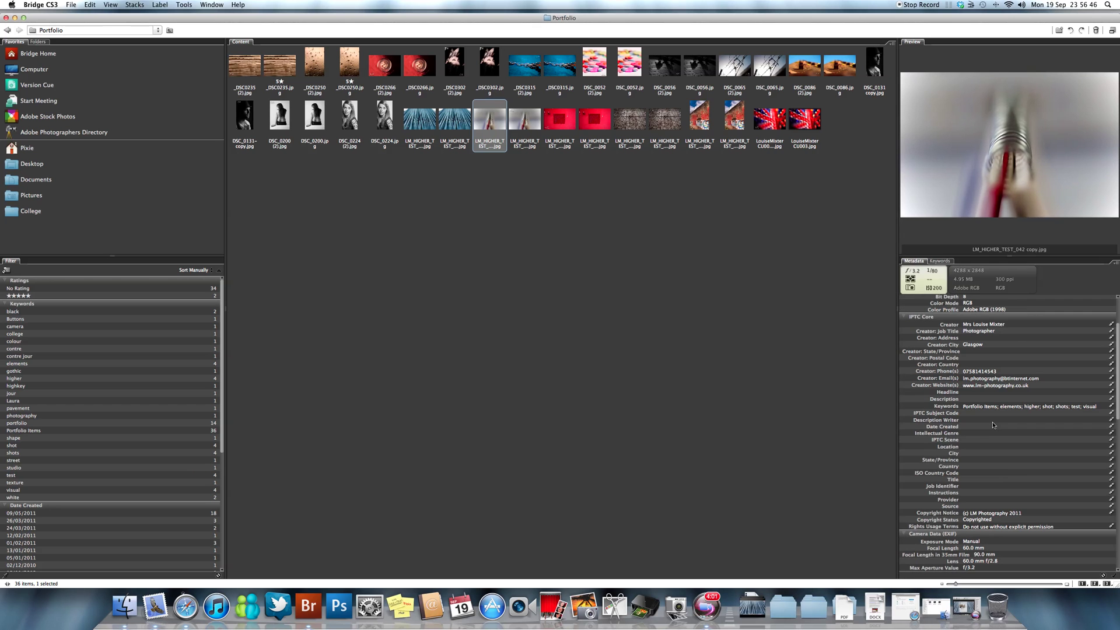
scroll(994, 426, down, 6)
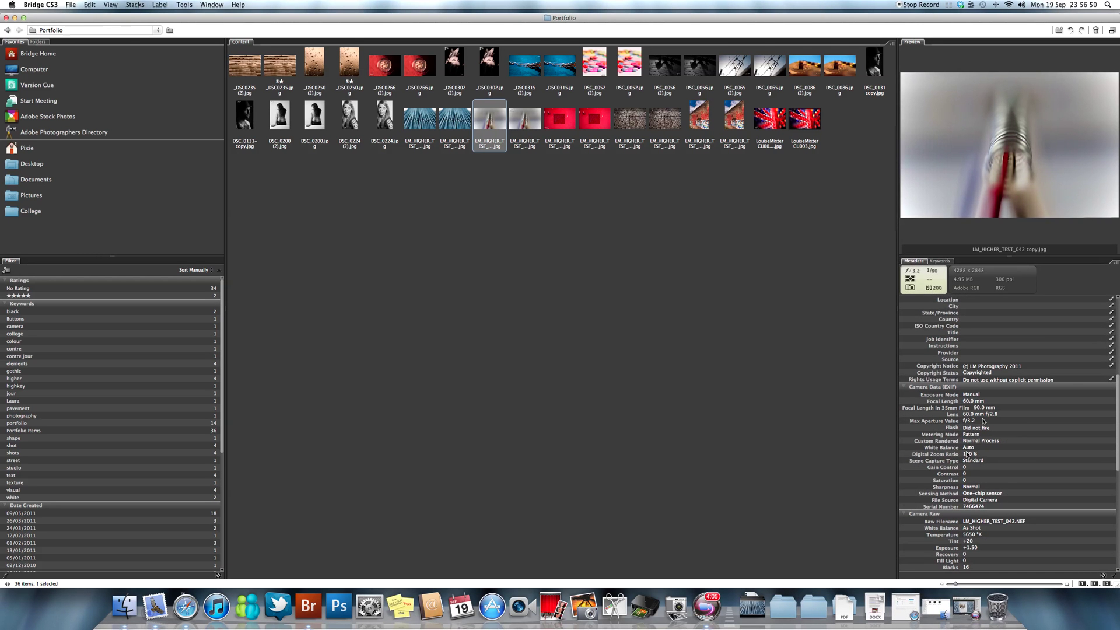
scroll(1032, 463, down, 5)
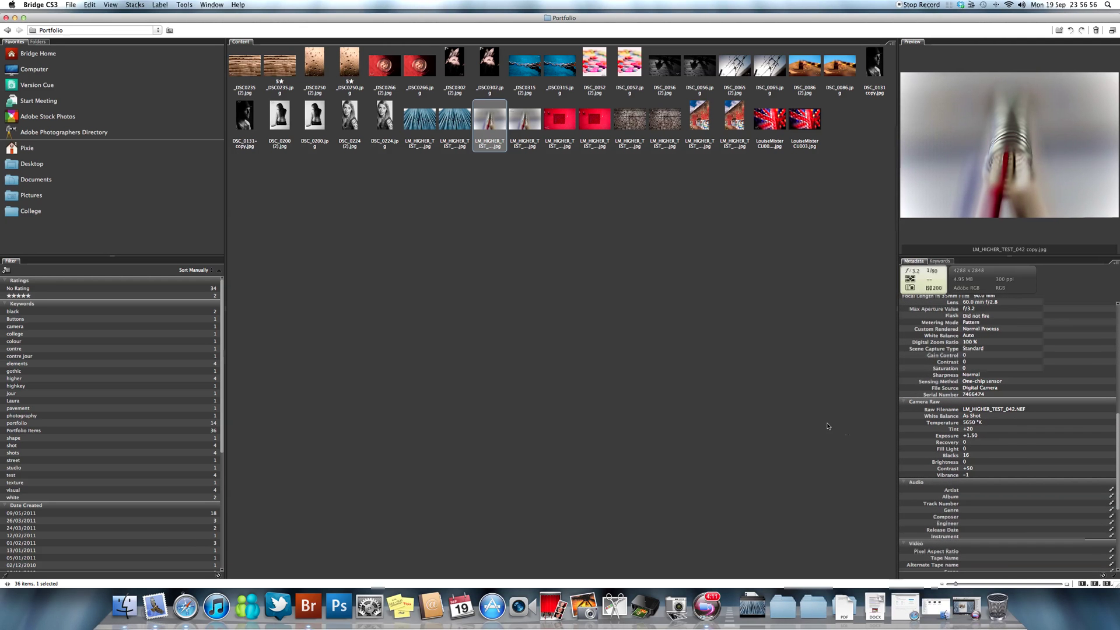
scroll(992, 426, up, 15)
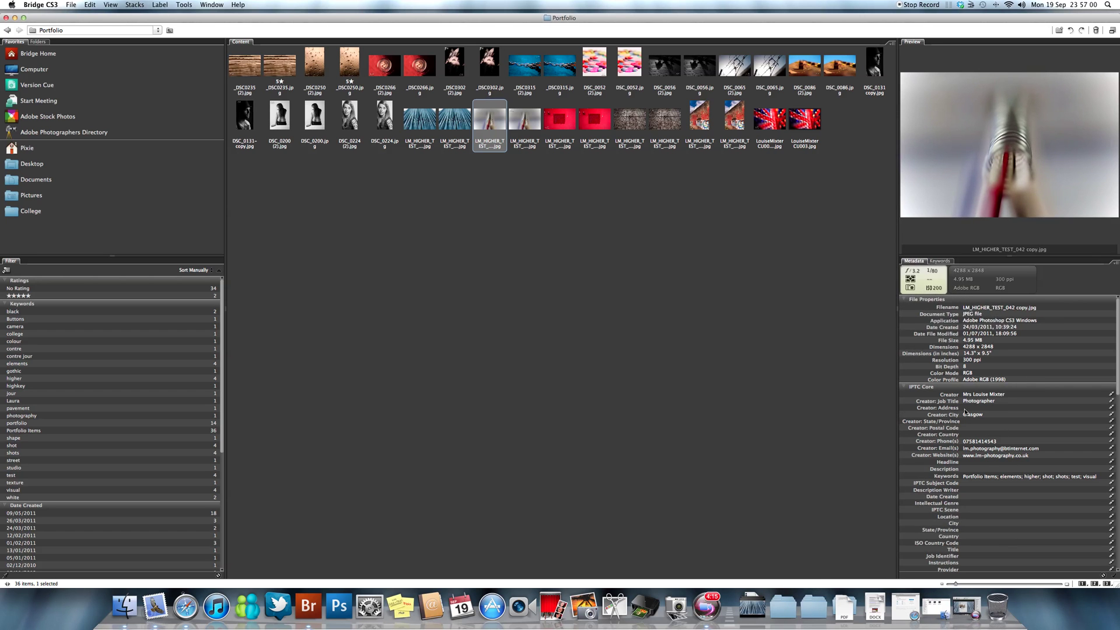
Step: Show the Keywords tab and collapse the People, Events, Places and Other Keywords groups
click(939, 261)
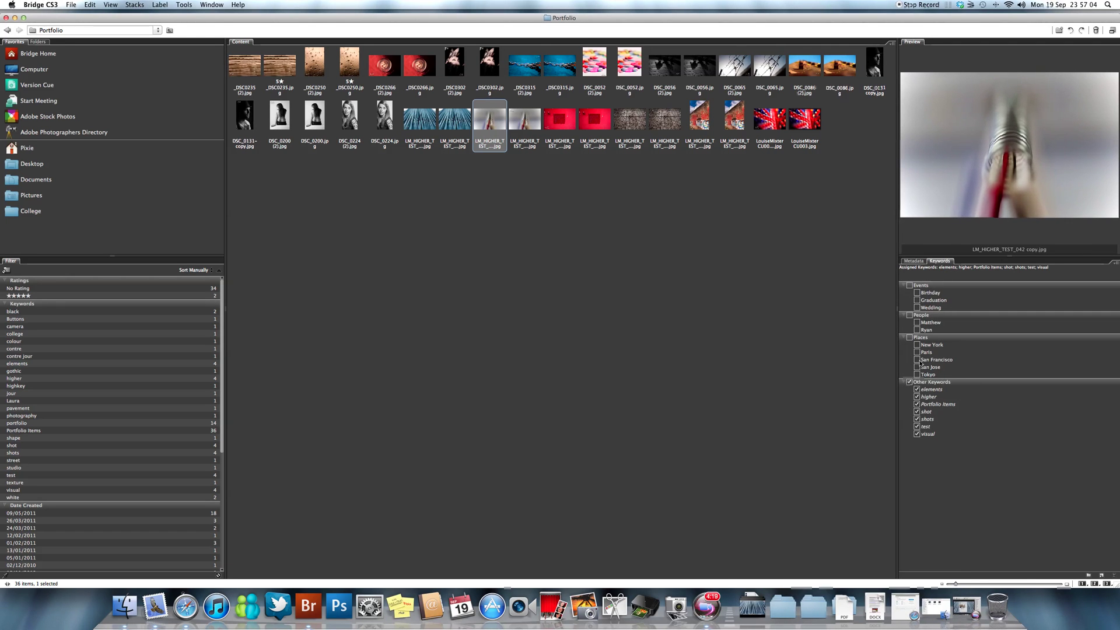
click(906, 316)
click(904, 285)
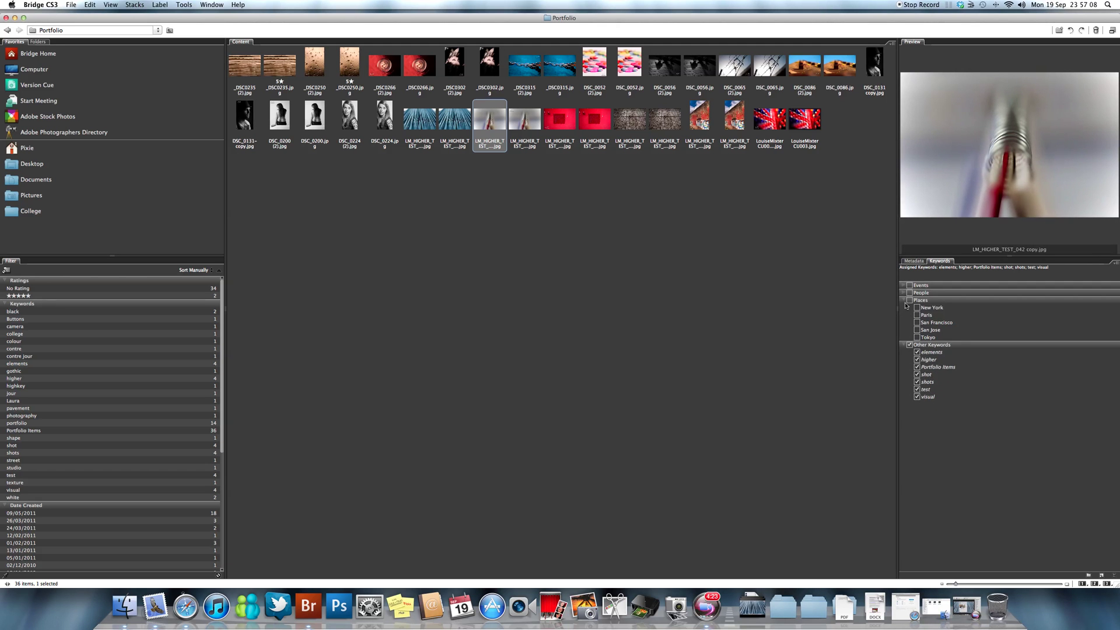
click(904, 300)
click(903, 309)
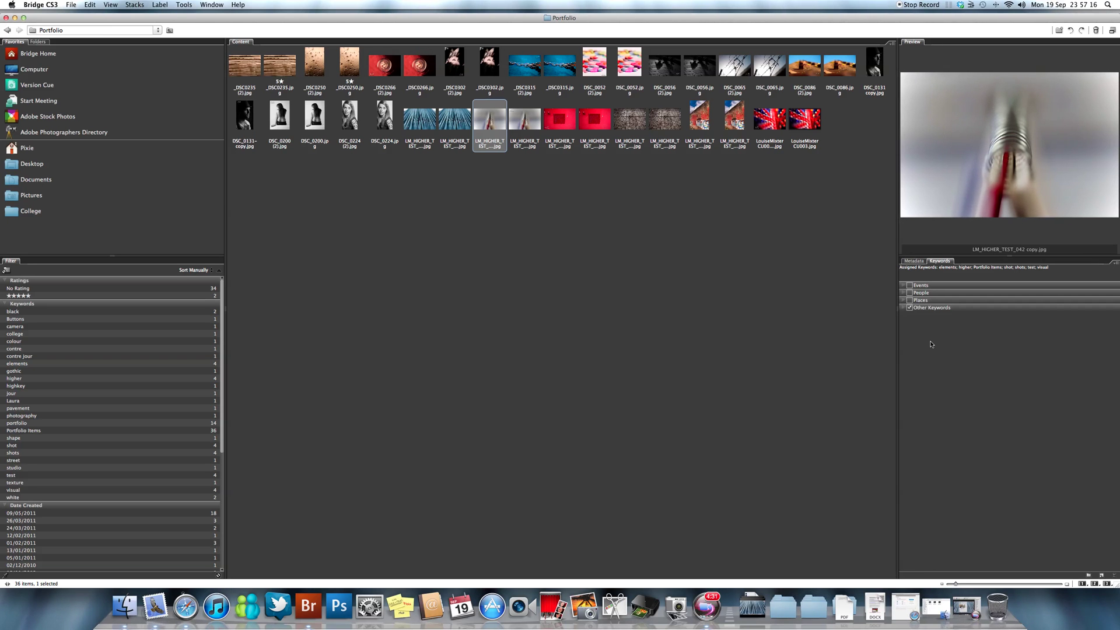
Step: Expand the keyword groups, check New York under Places, and return to Metadata
click(904, 308)
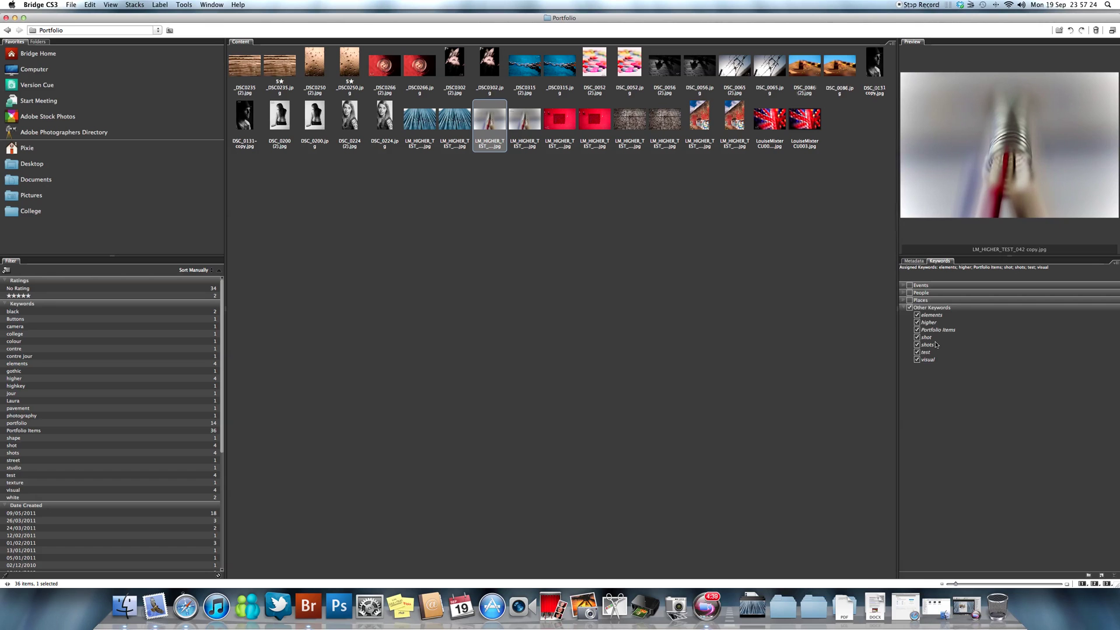
click(903, 300)
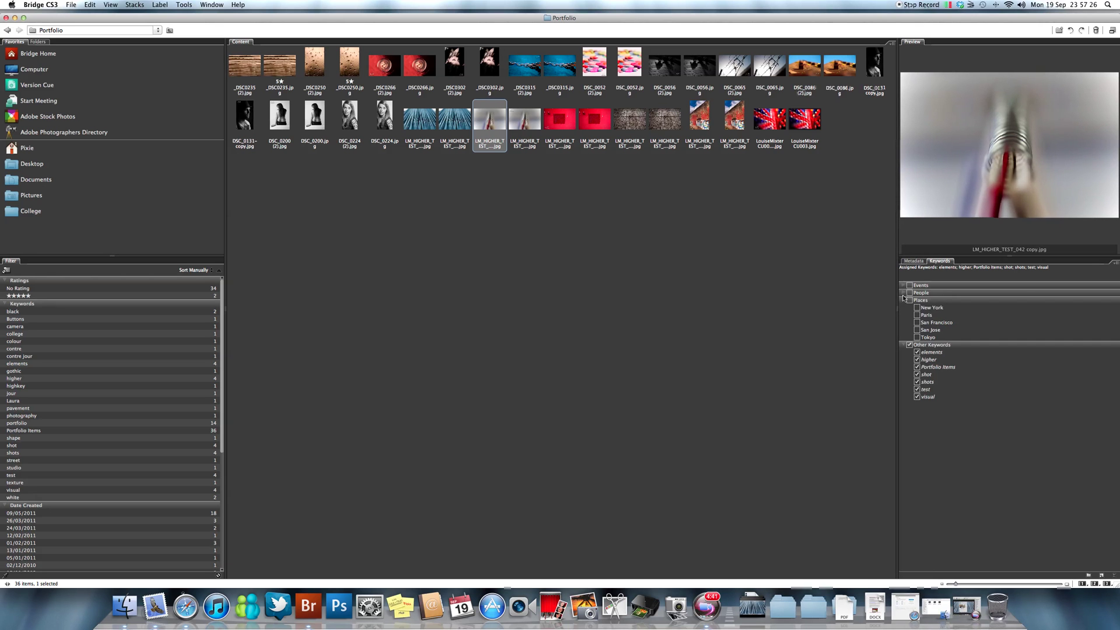
click(903, 293)
click(904, 285)
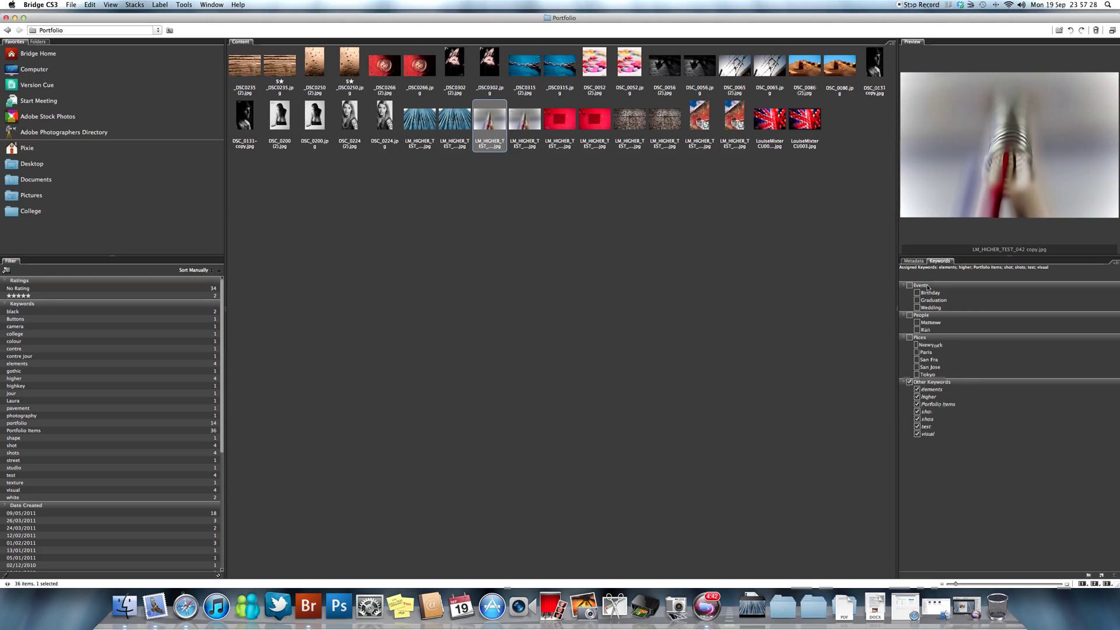
click(917, 346)
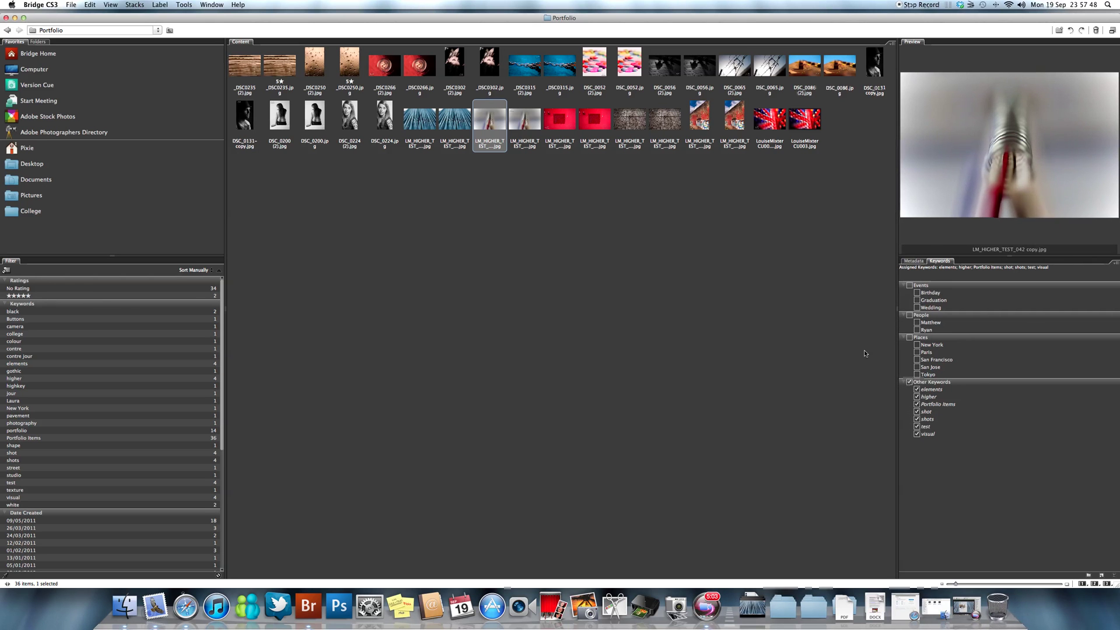
click(913, 261)
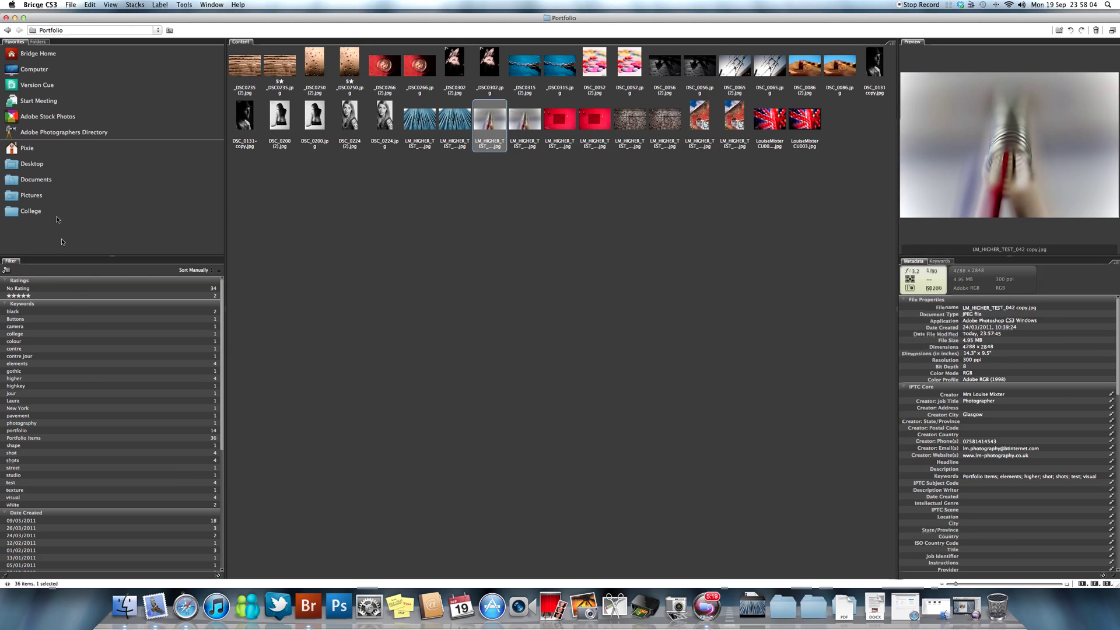
click(17, 356)
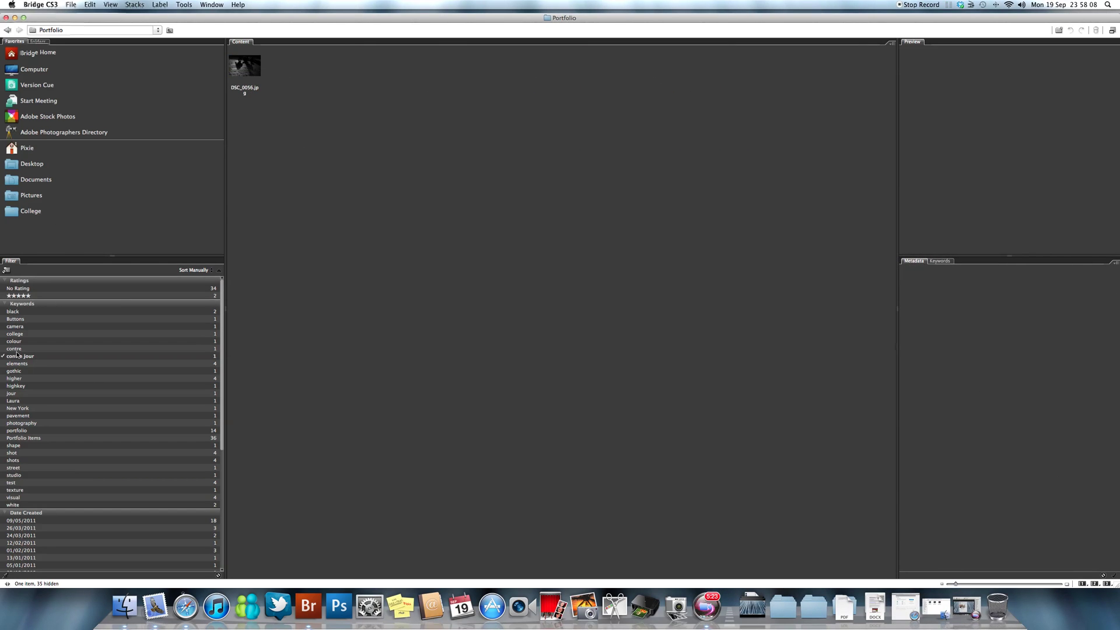
click(18, 356)
click(17, 334)
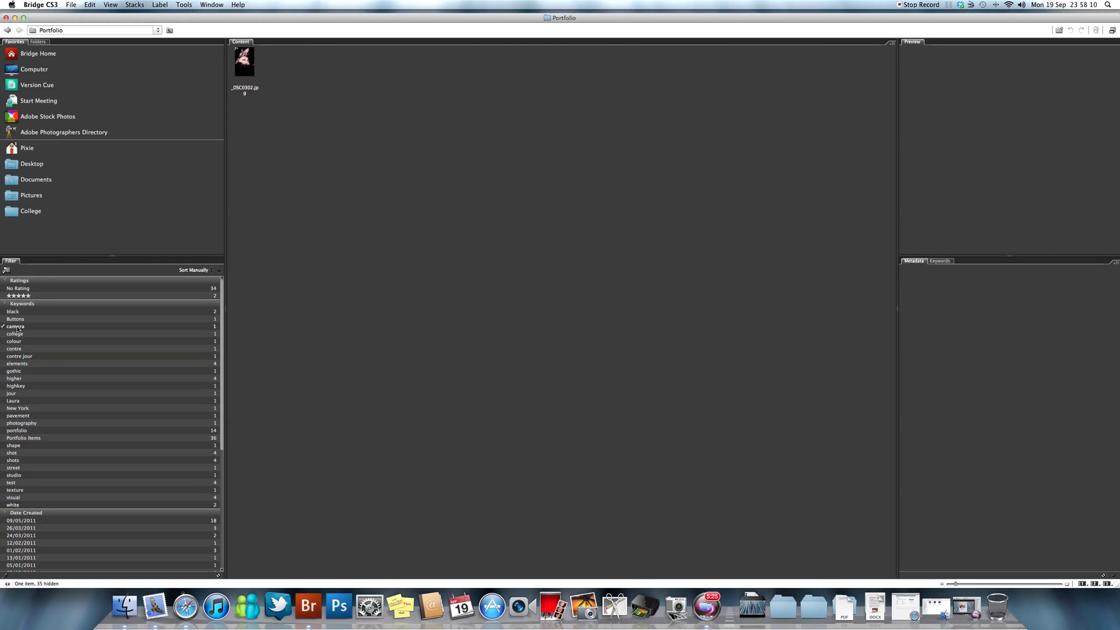
click(18, 333)
click(14, 416)
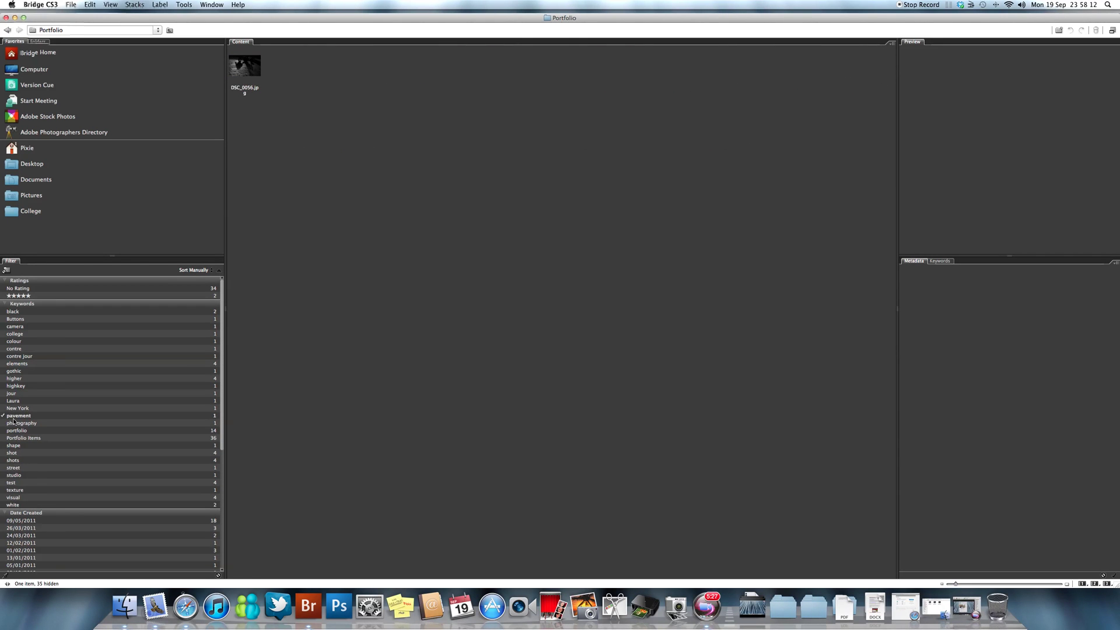
click(15, 415)
click(18, 461)
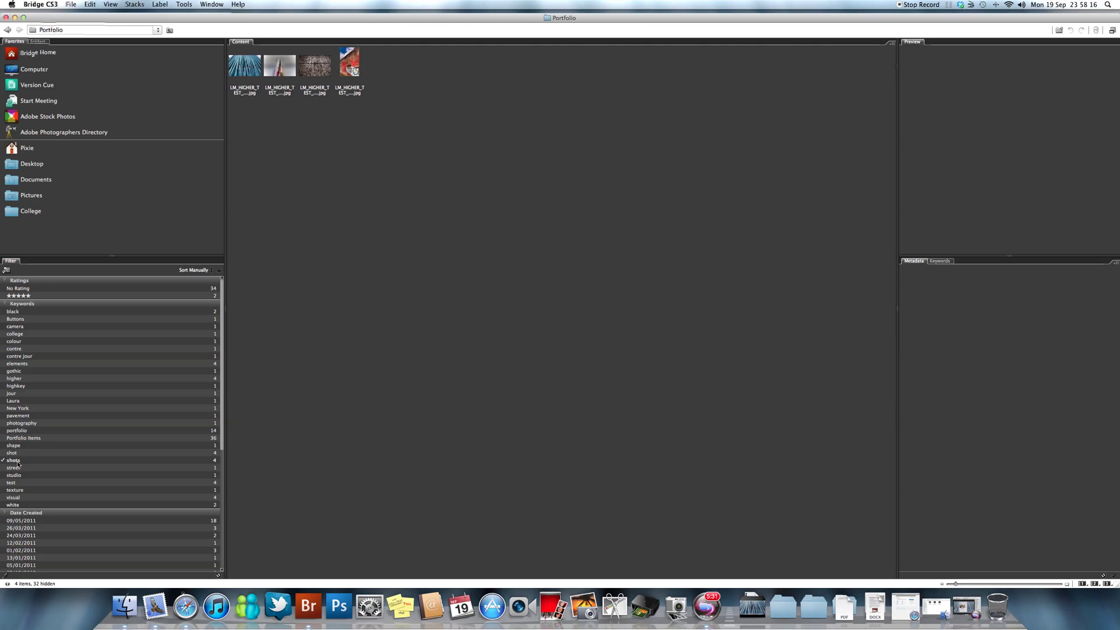
click(16, 461)
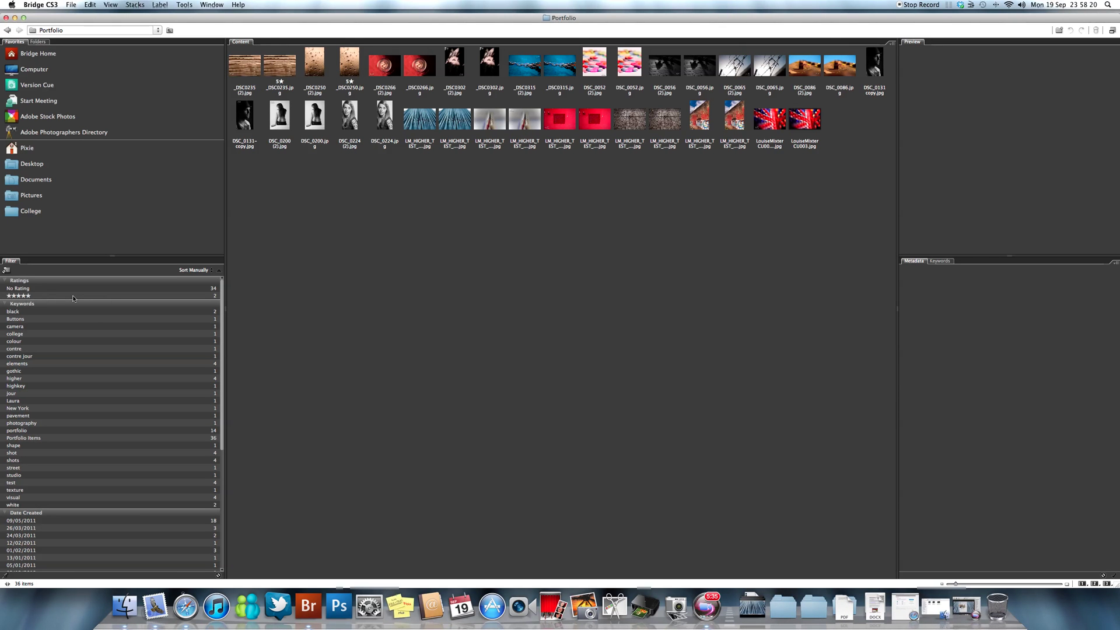
click(173, 298)
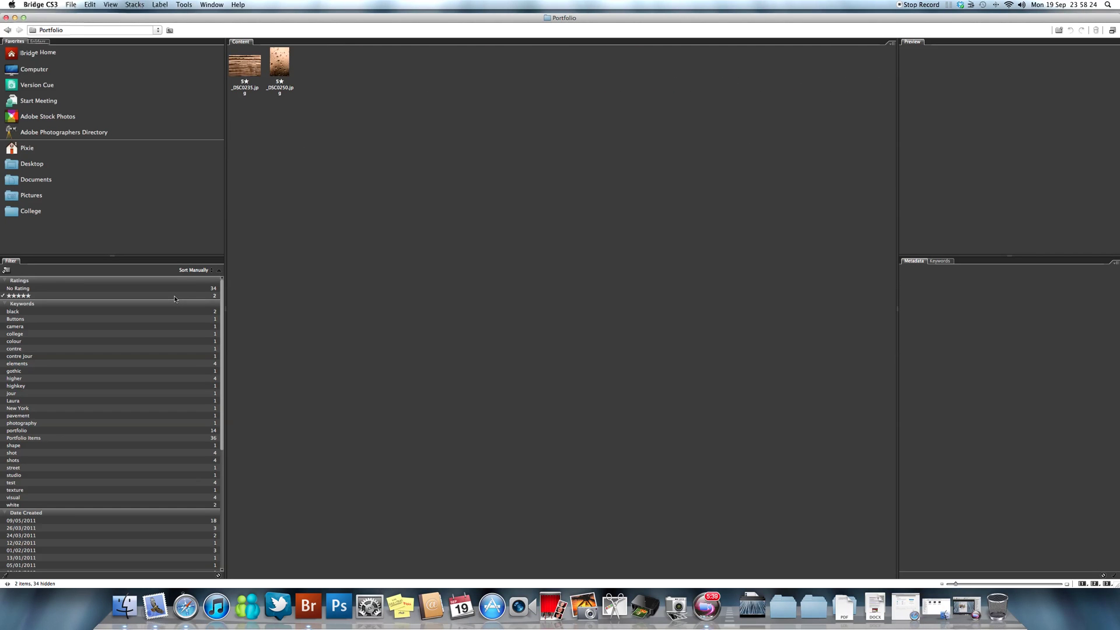
click(175, 298)
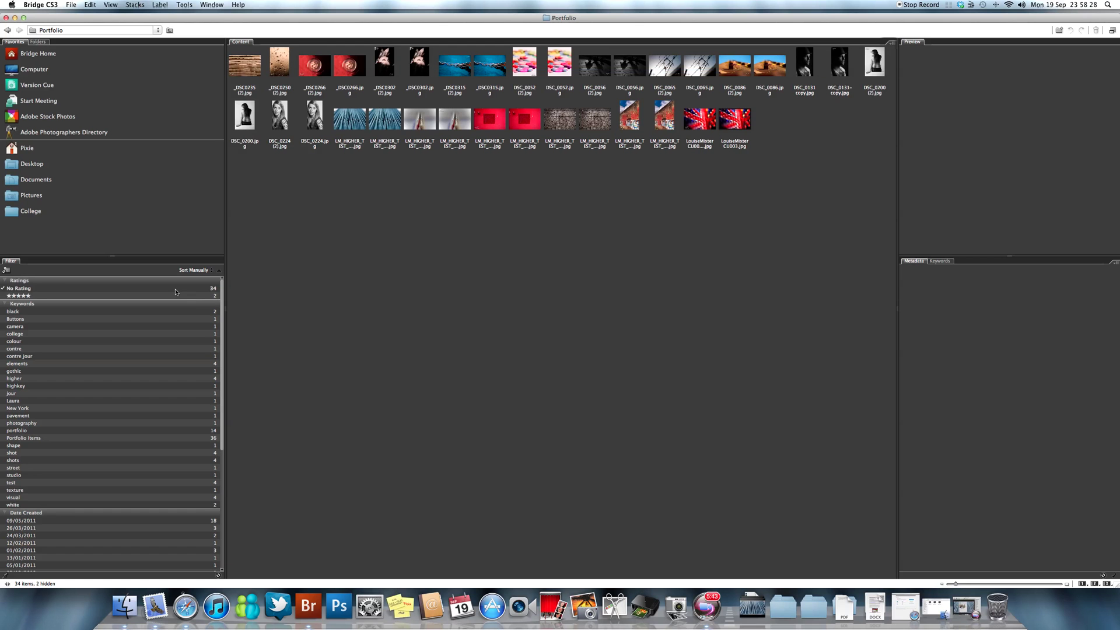
scroll(138, 413, down, 7)
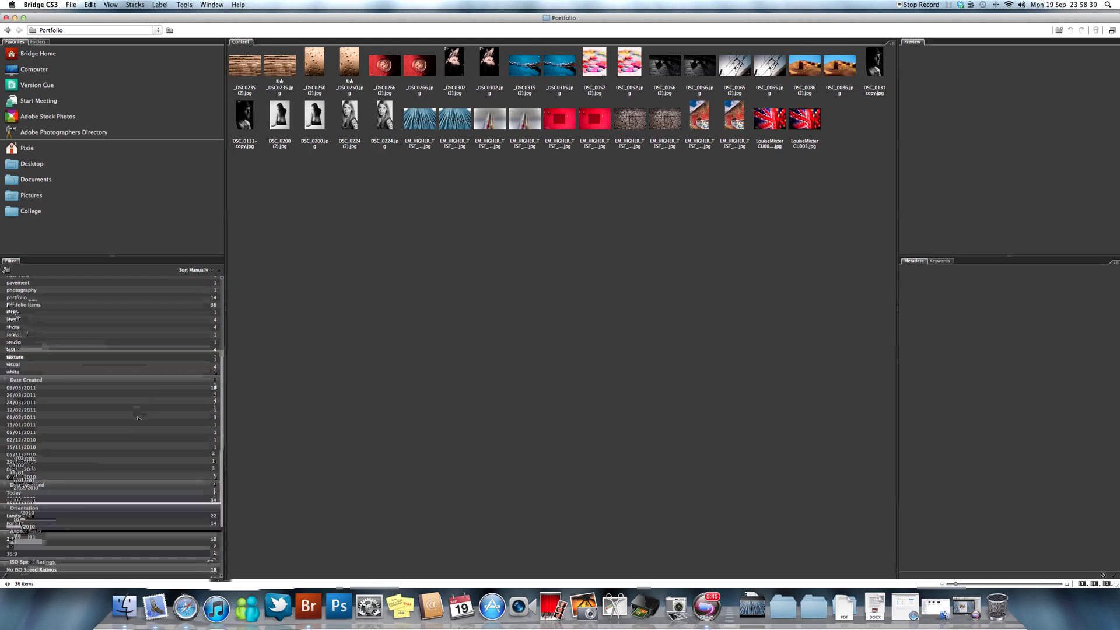
scroll(135, 414, down, 1)
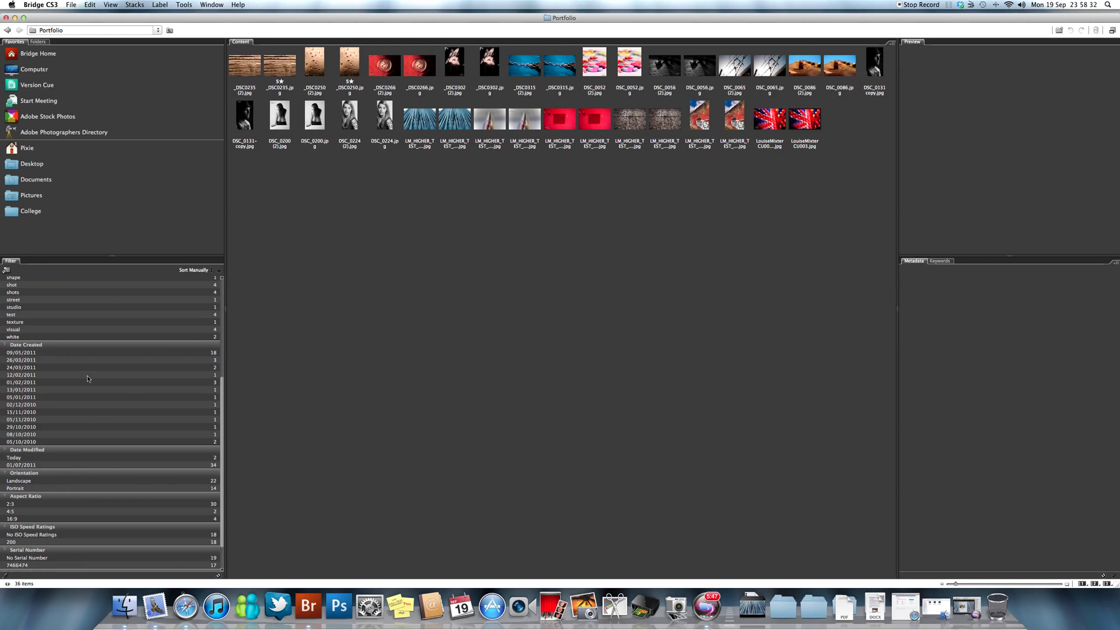
click(15, 413)
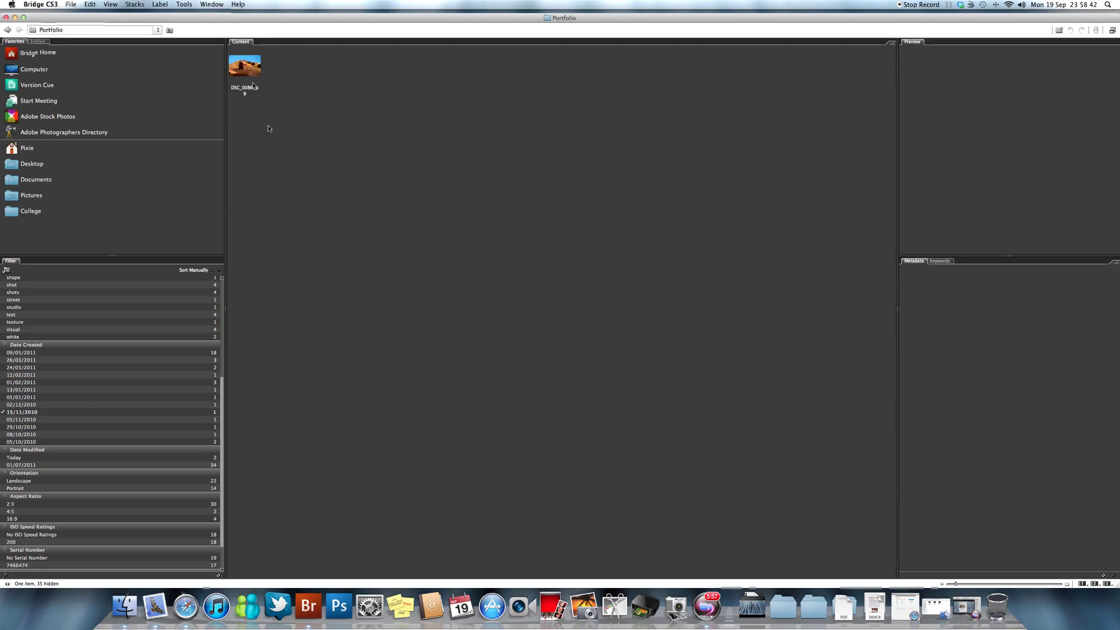
click(18, 412)
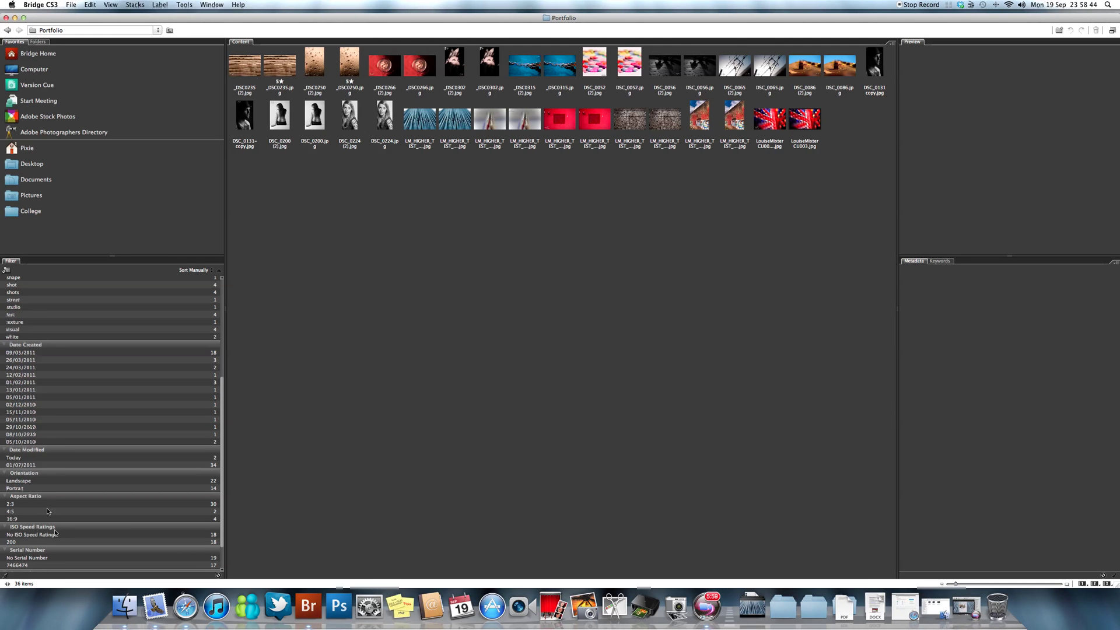
scroll(56, 532, down, 3)
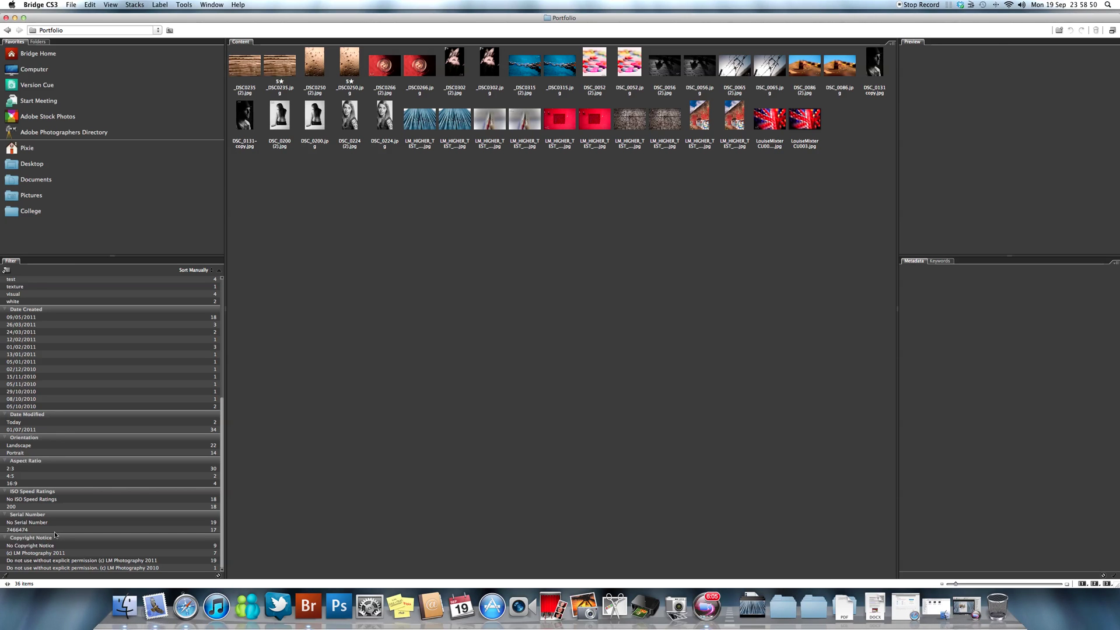
Step: Select LM_HIGHER_TEST_042 copy.jpg and enlarge the thumbnails into a large grid with the slider
scroll(141, 303, up, 15)
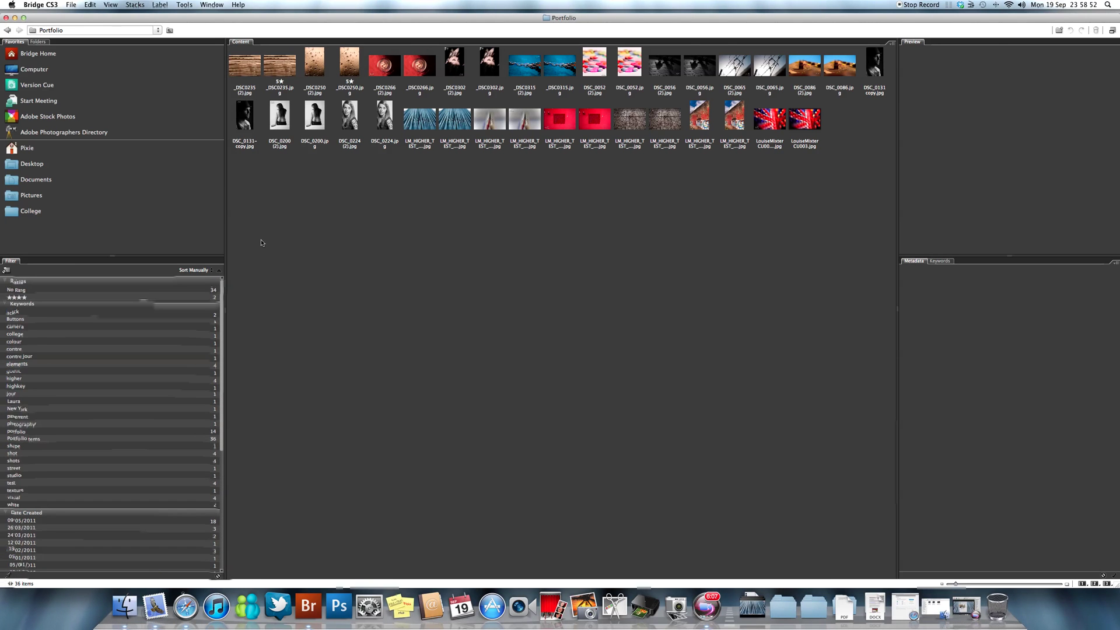
click(490, 120)
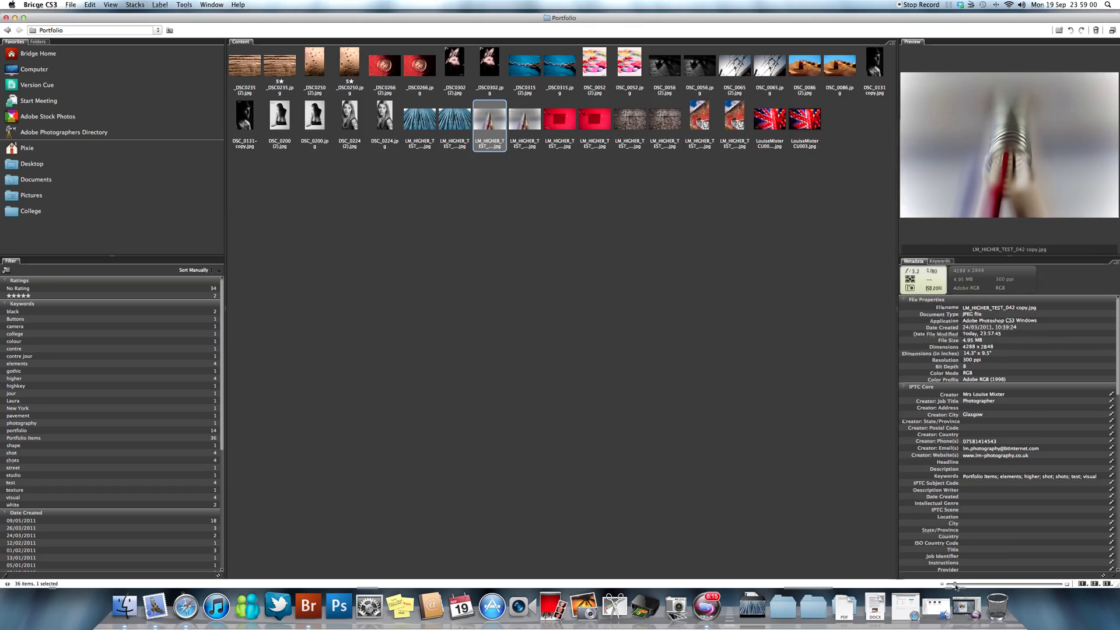
drag(956, 586, 971, 586)
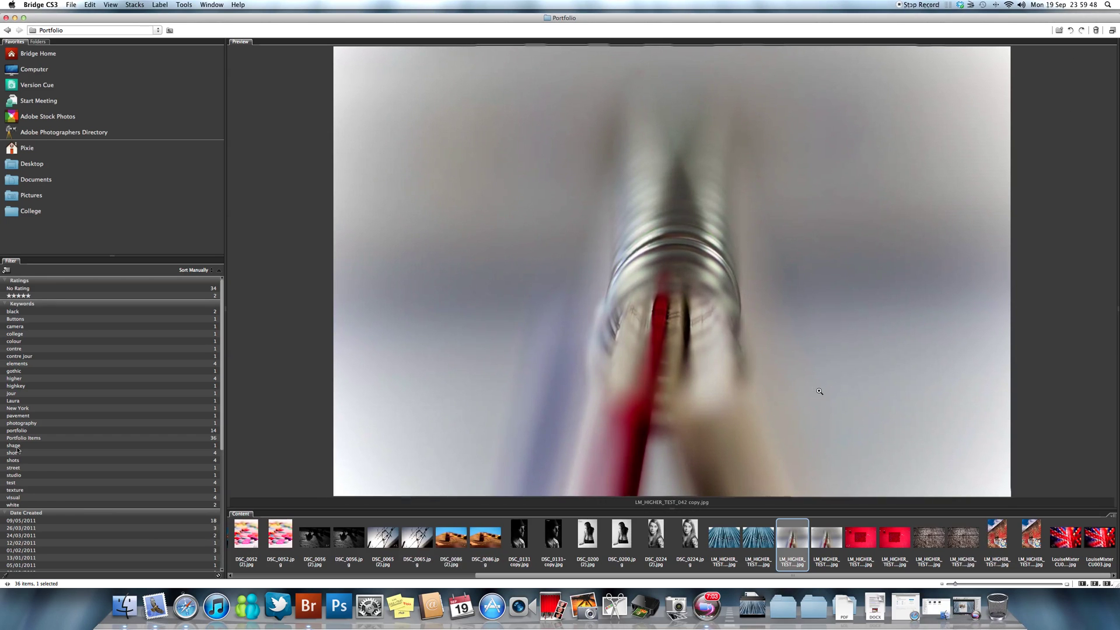
Step: Scroll the thumbnail strip down and back up beneath the large pen photo preview
scroll(18, 450, down, 10)
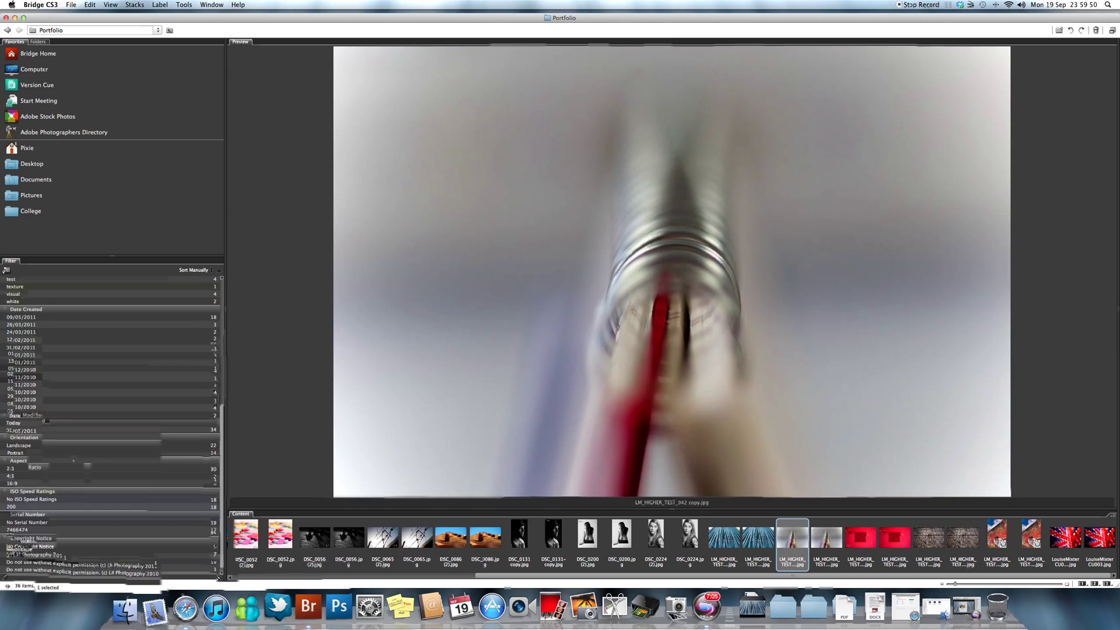
scroll(74, 454, up, 8)
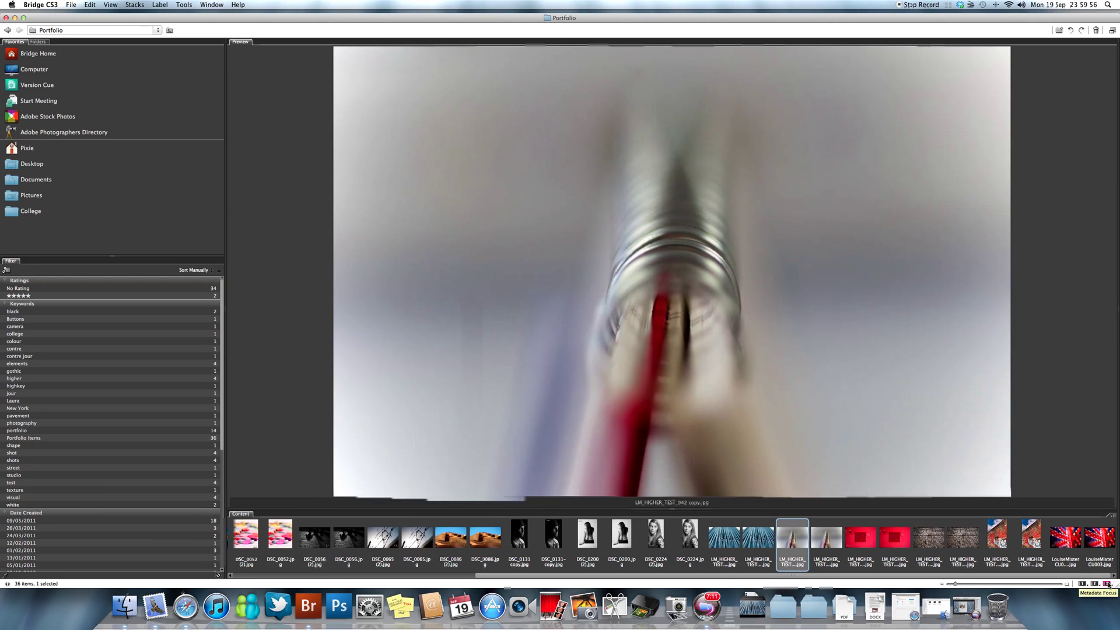
Step: Switch to the Metadata Focus workspace and make the listed thumbnails larger
click(1108, 585)
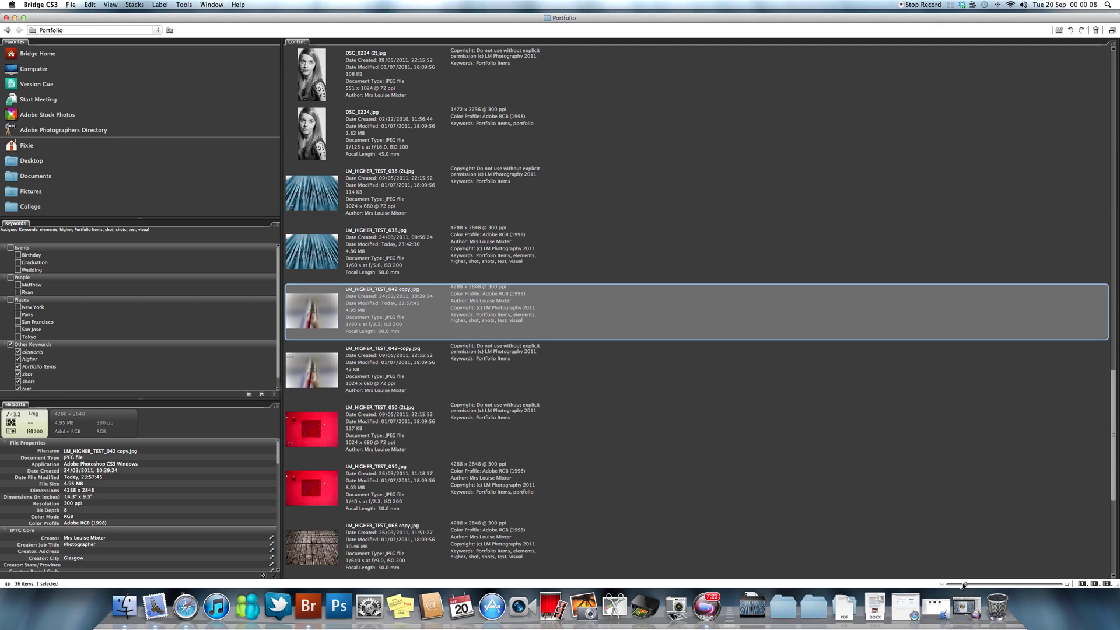
mouse_move(965, 584)
mouse_down()
mouse_move(976, 585)
mouse_move(963, 588)
mouse_up()
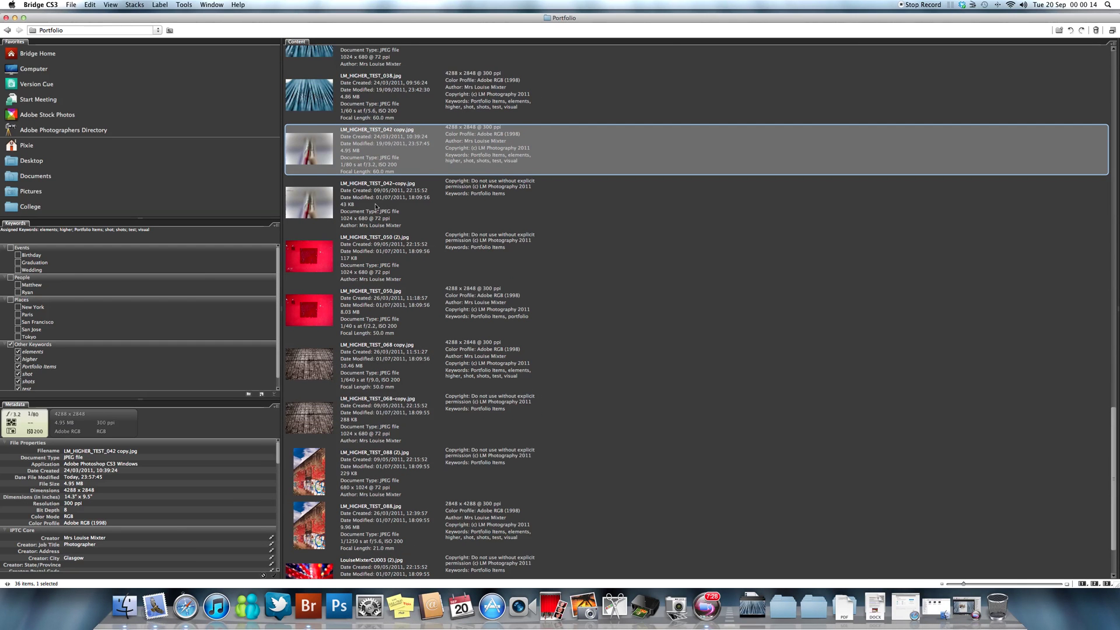
scroll(377, 207, down, 3)
Step: Select LM_HIGHER_TEST_042 copy.jpg in the list and scroll through its details
click(351, 120)
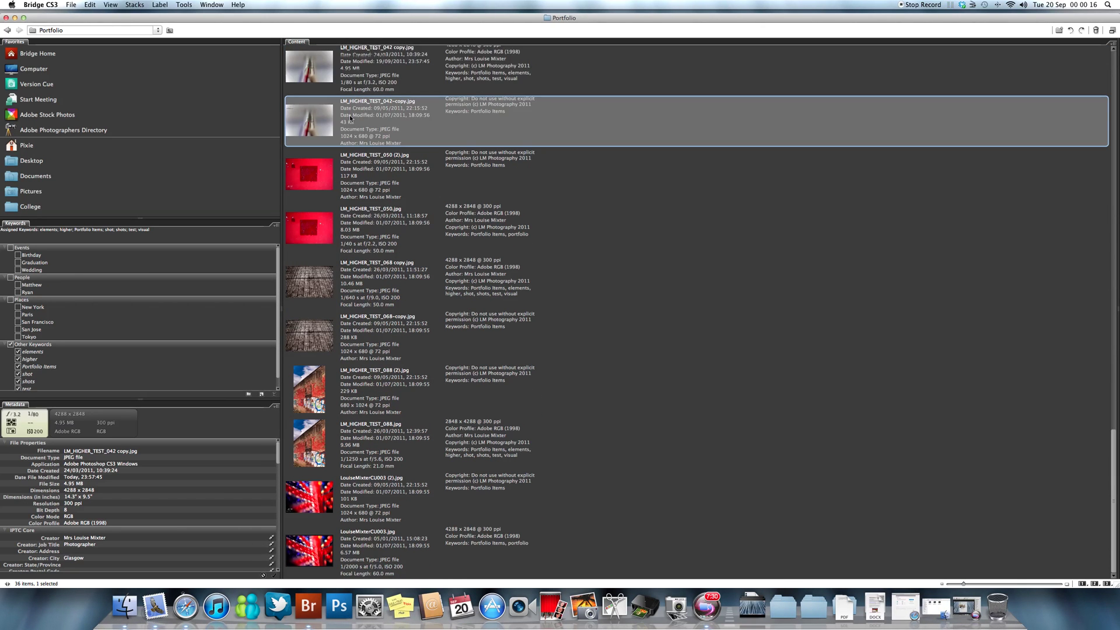
click(356, 84)
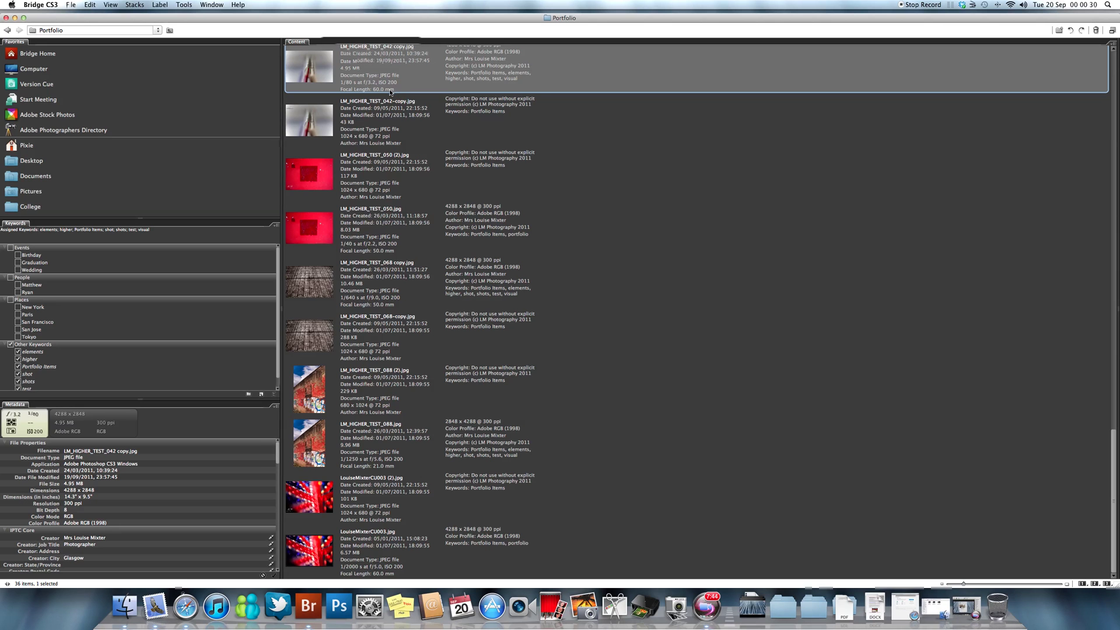
scroll(440, 87, up, 8)
scroll(440, 87, down, 4)
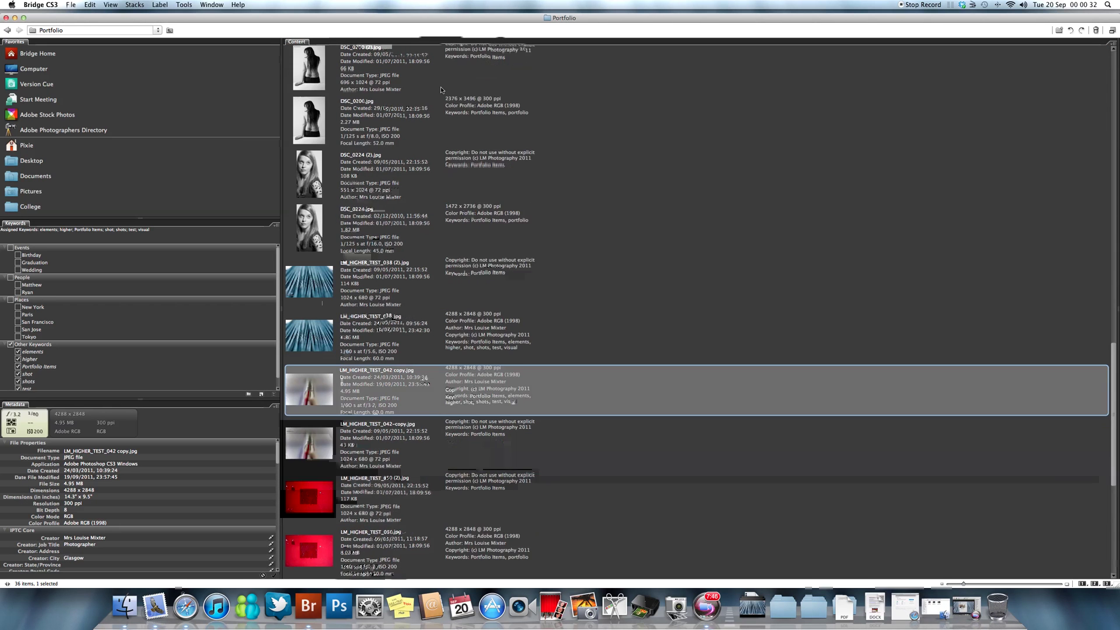
scroll(440, 87, down, 2)
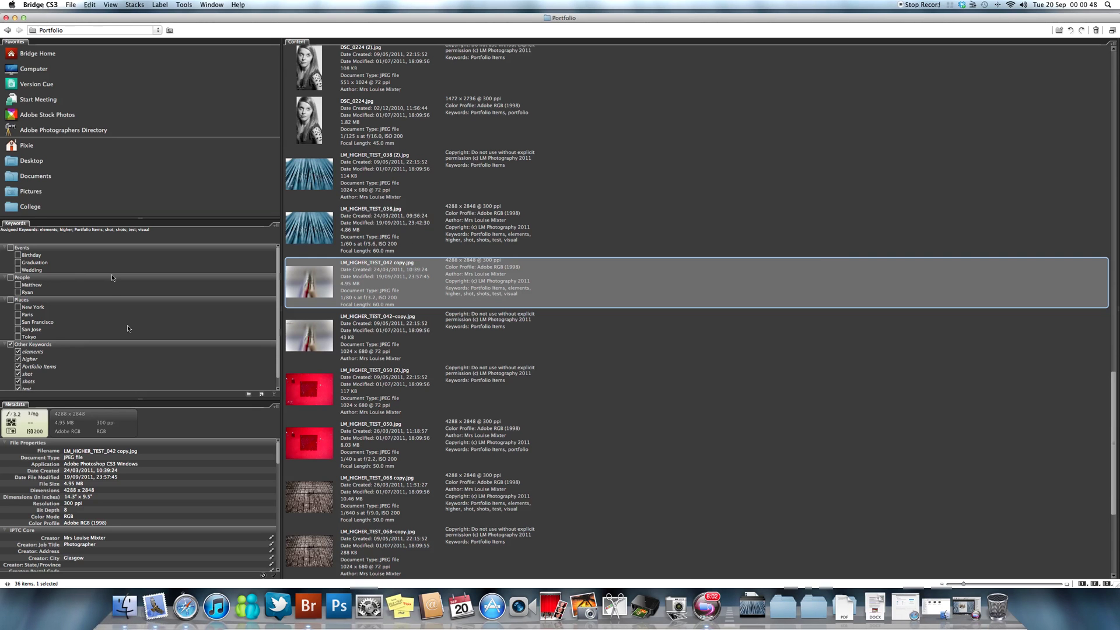
scroll(85, 346, down, 1)
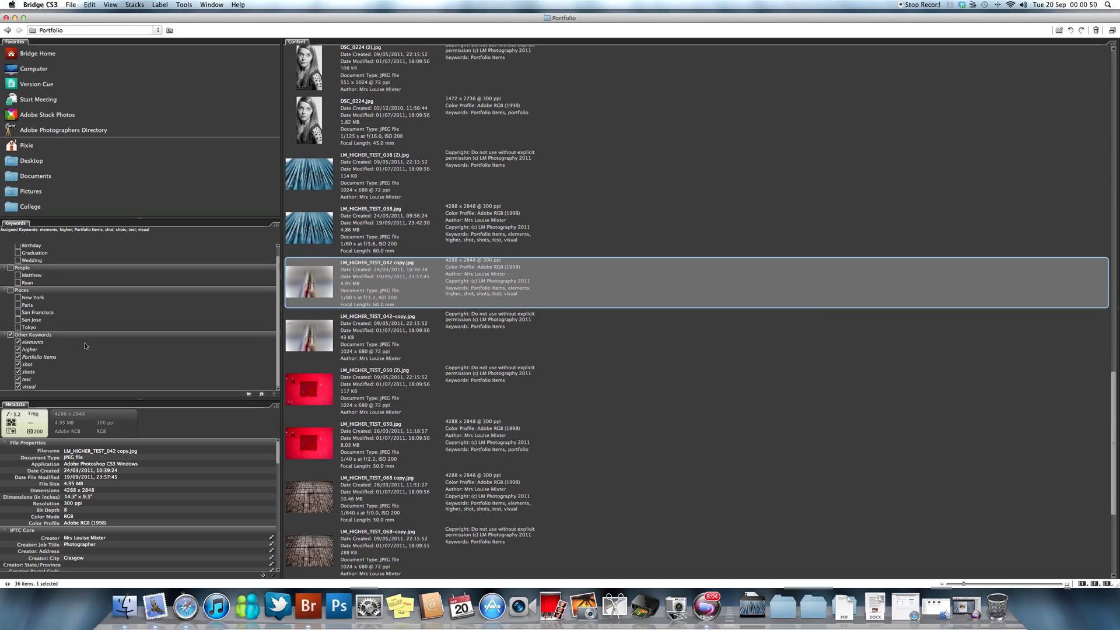
scroll(85, 346, down, 2)
Step: Click through the LM_HIGHER_TEST_038 and DSC_0224 rows, ending on LM_HIGHER_TEST_038.jpg
click(368, 231)
click(371, 175)
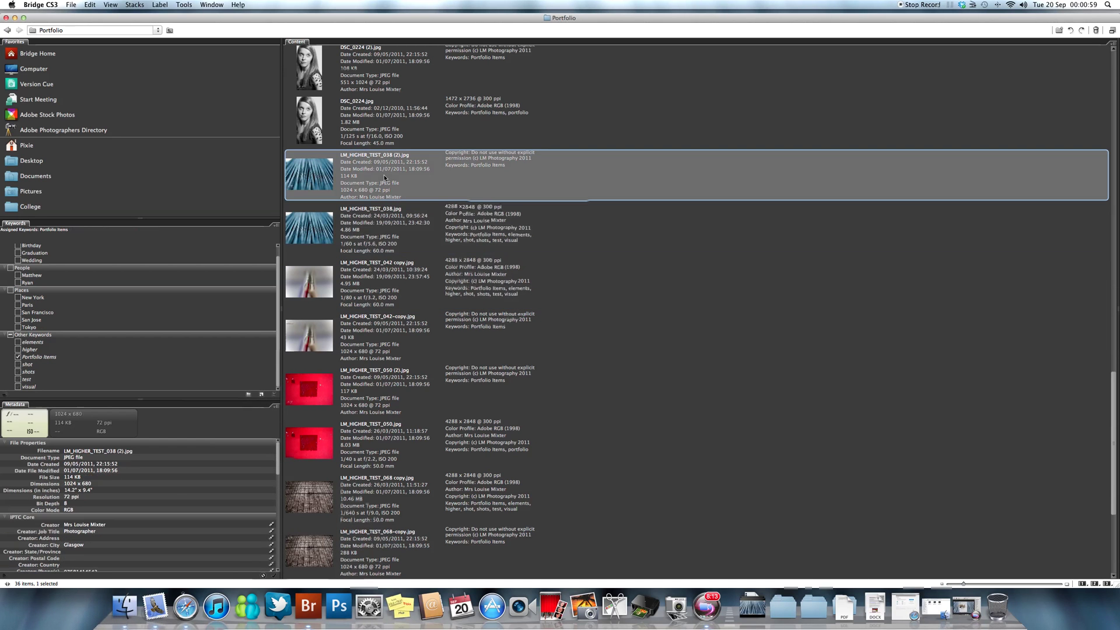
click(373, 140)
click(373, 70)
click(375, 253)
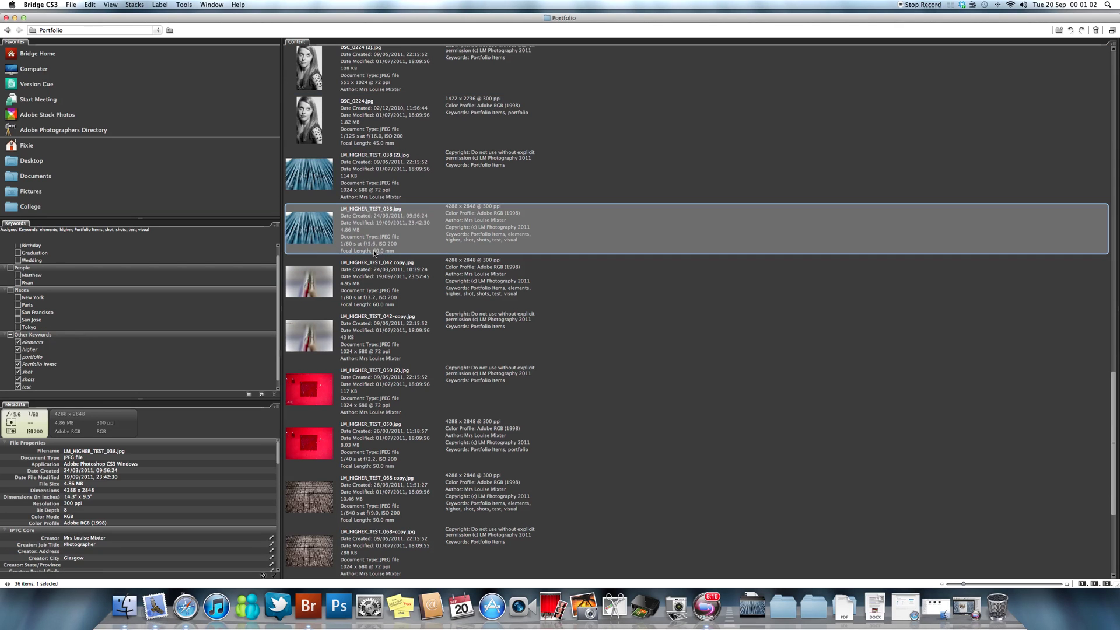